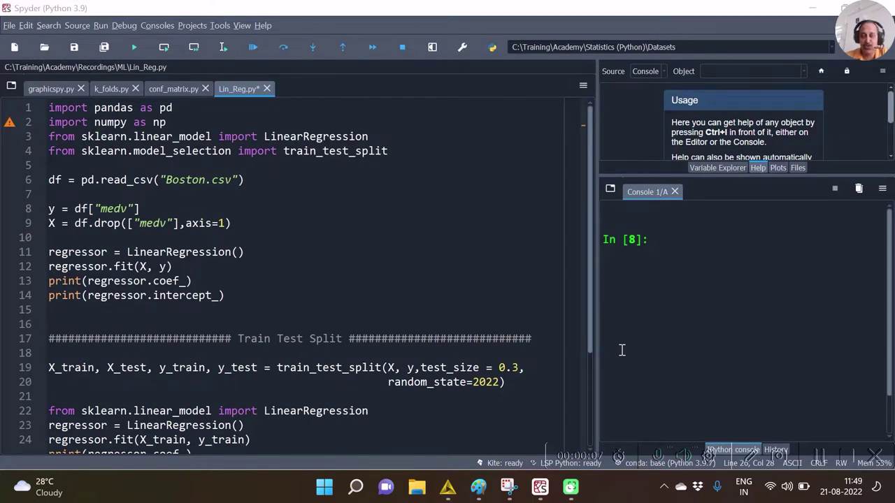
# - Run lines 1–9 of Lin_Reg.py to import the libraries, read Boston.csv and define y as "medv" and X without it
pyautogui.moveTo(244, 223); pyautogui.dragTo(100, 67)
pyautogui.click(224, 47)
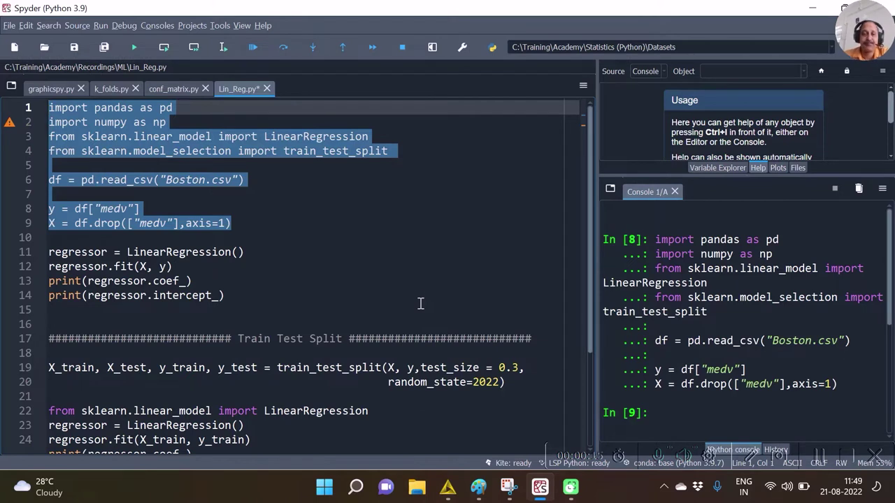
pyautogui.click(268, 277)
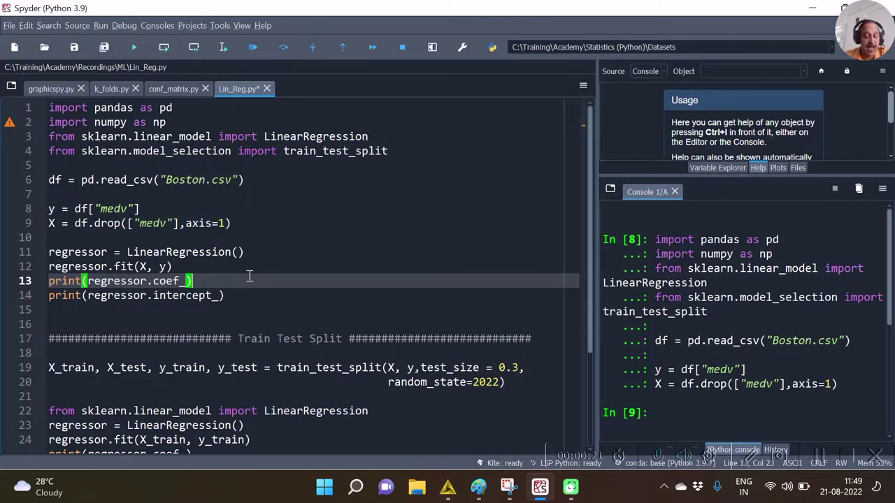
# - Run the train_test_split statement with test_size 0.3 and random_state 2022, together with the LinearRegression import below it
pyautogui.scroll(-3, 312, 266)
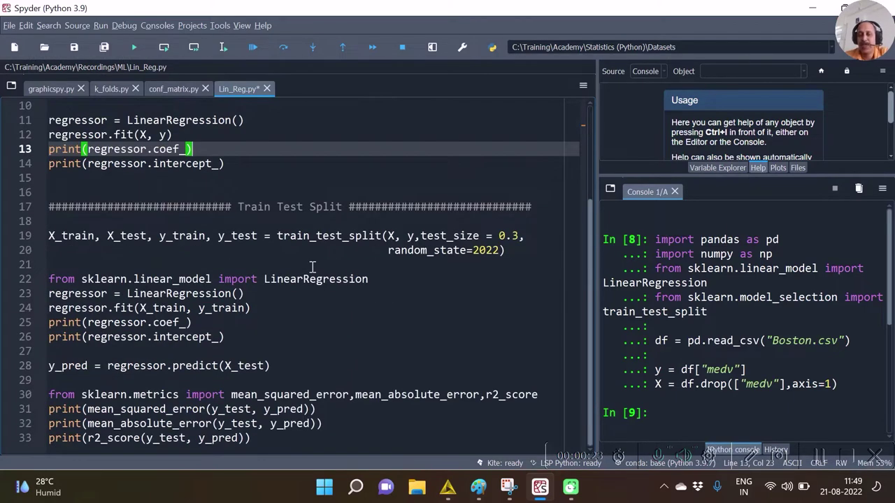
pyautogui.click(294, 361)
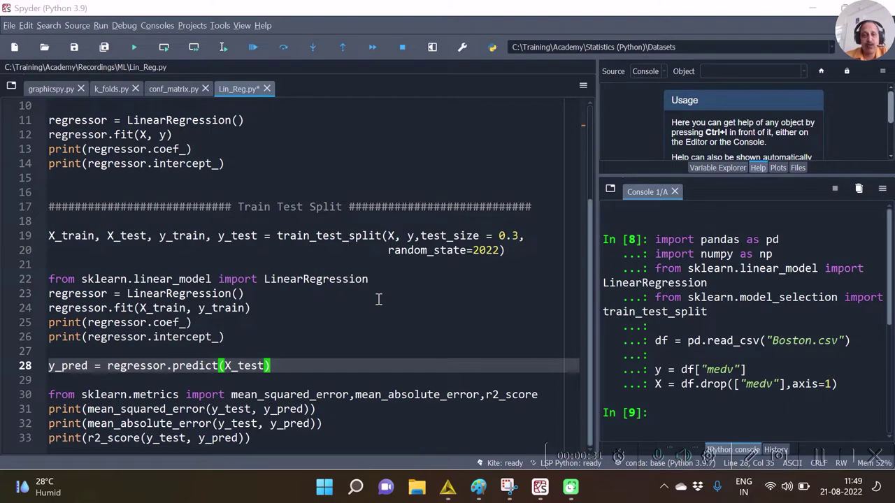
pyautogui.moveTo(48, 235); pyautogui.dragTo(401, 279)
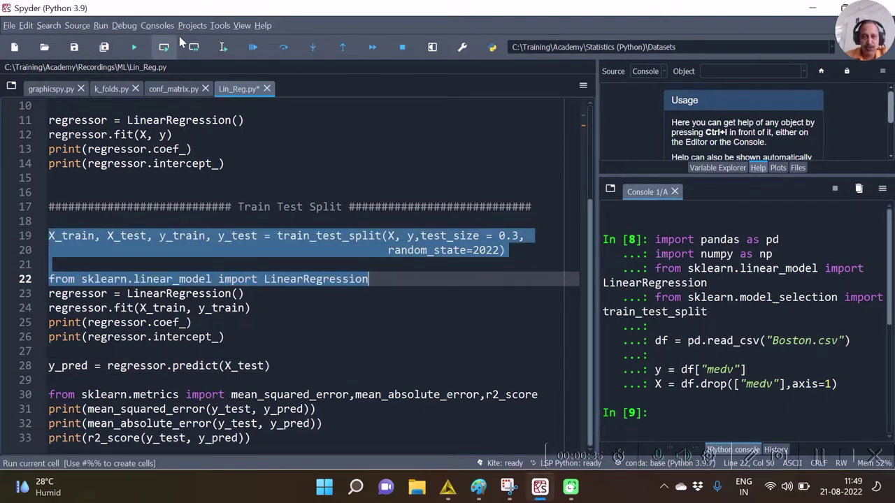
pyautogui.press('F9')
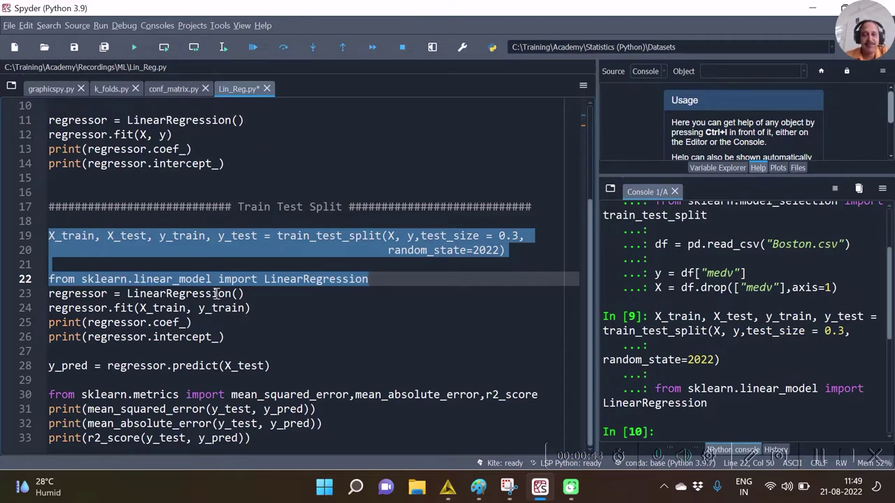
# - Run the Train Test Split code that fits LinearRegression on X_train and y_train and prints its coefficients and intercept
pyautogui.moveTo(48, 294); pyautogui.dragTo(284, 306)
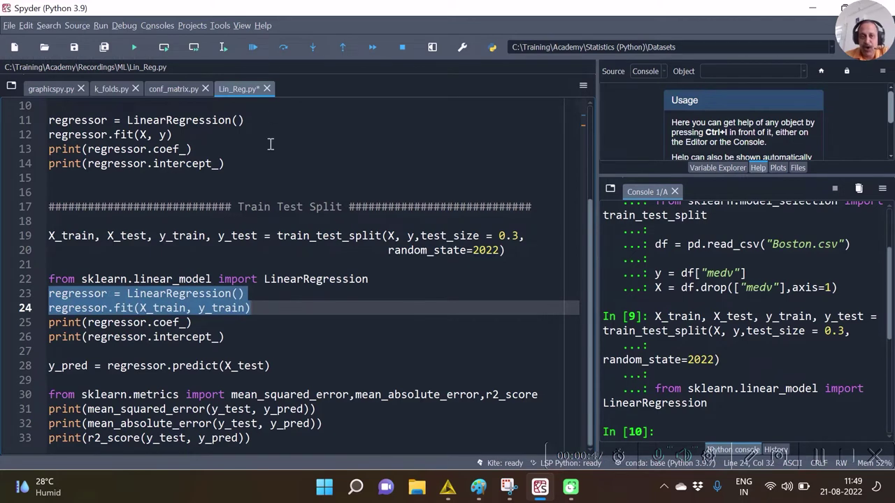
pyautogui.click(223, 46)
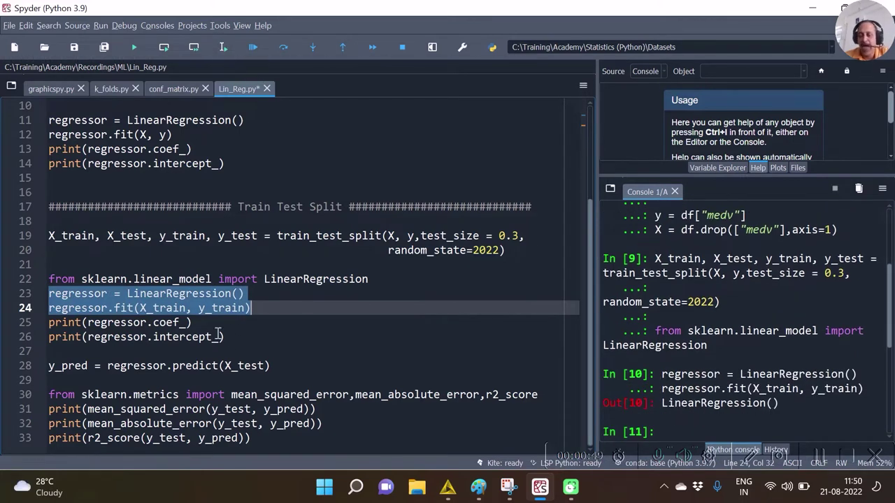
pyautogui.moveTo(237, 338); pyautogui.dragTo(28, 319)
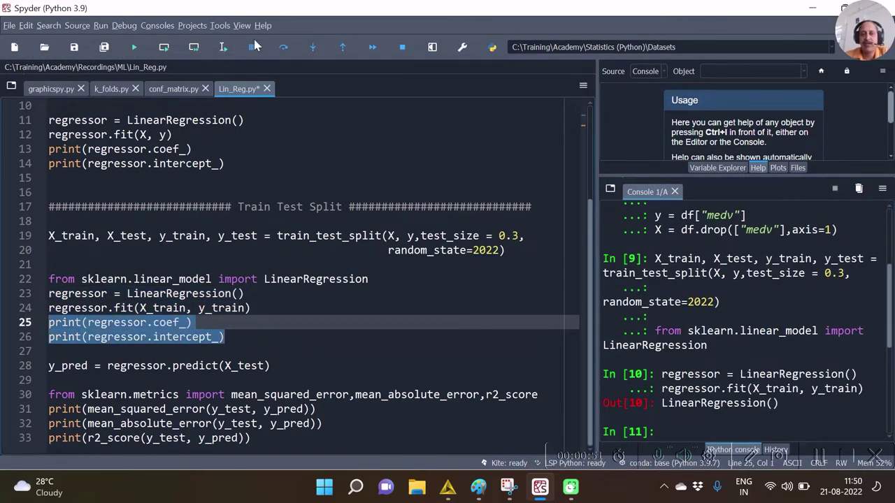
pyautogui.click(223, 47)
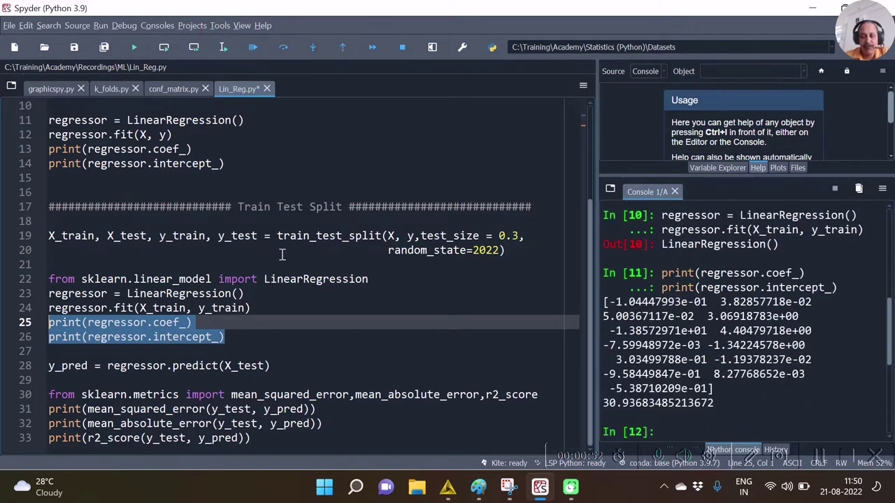
# - Run the line that computes y_pred with regressor.predict on X_test
pyautogui.click(254, 378)
pyautogui.click(146, 366)
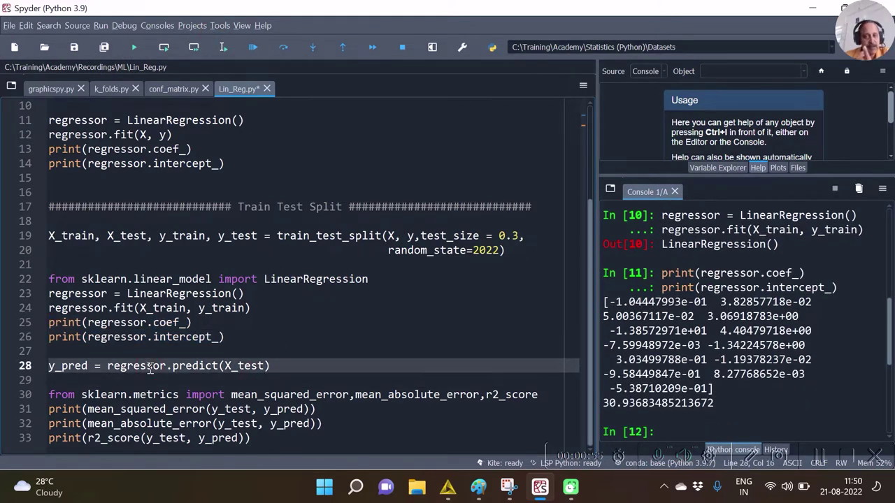
pyautogui.click(223, 47)
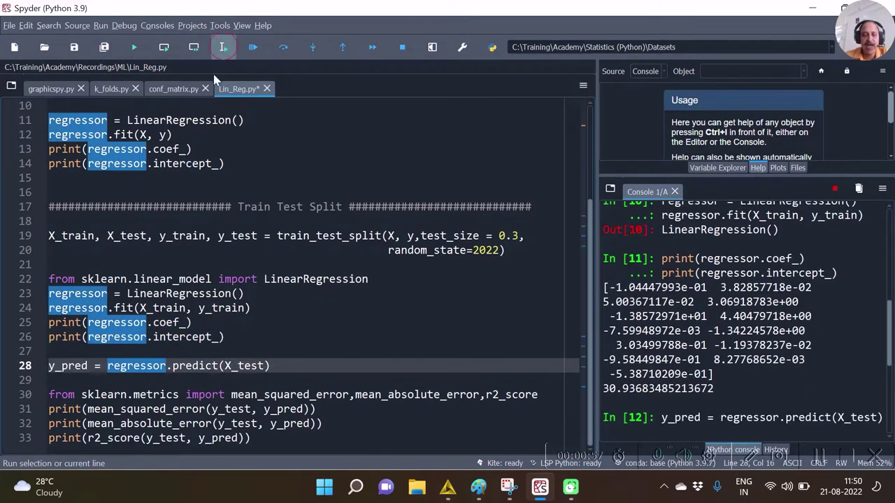
# - Run the three print lines for the mean squared error, mean absolute error and r2_score of the test predictions
pyautogui.click(47, 409)
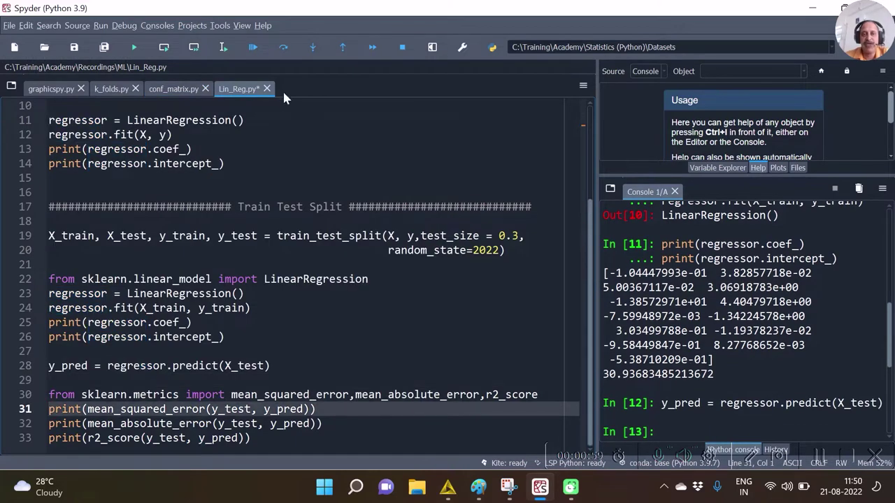
pyautogui.click(223, 46)
pyautogui.click(224, 47)
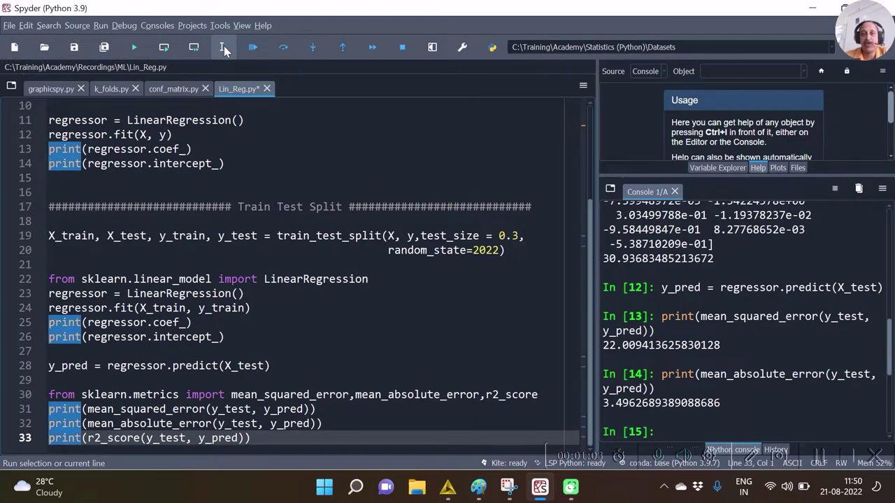
pyautogui.click(224, 47)
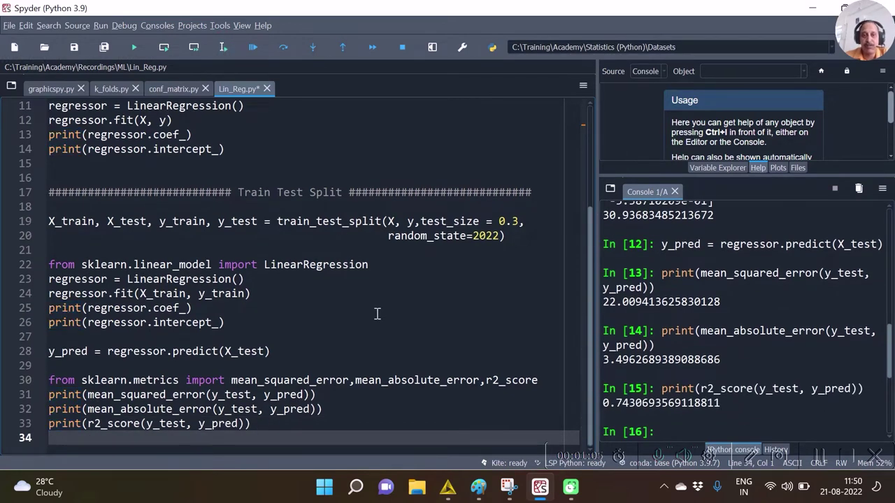
# - Switch to KNIME Analytics Platform, search the nodes for "csv" and place a CSV Reader in the empty Lin_Reg workflow
pyautogui.hotkey('alt', 'Tab')
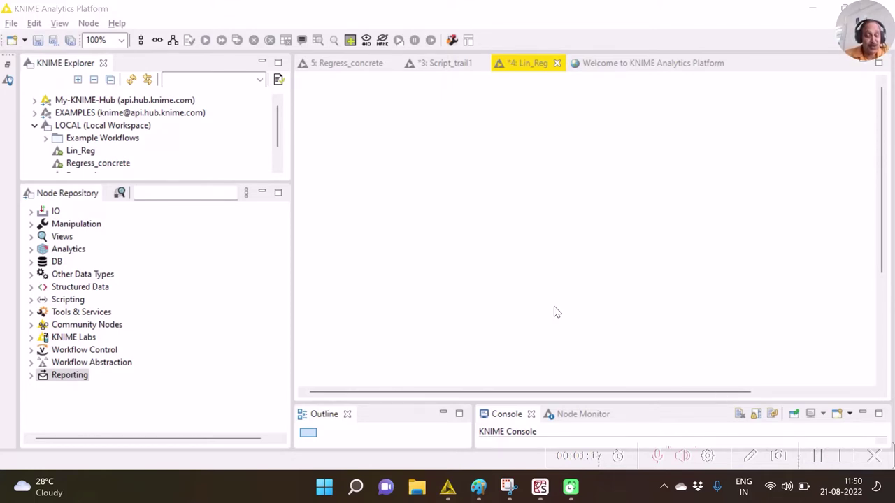
pyautogui.click(200, 192)
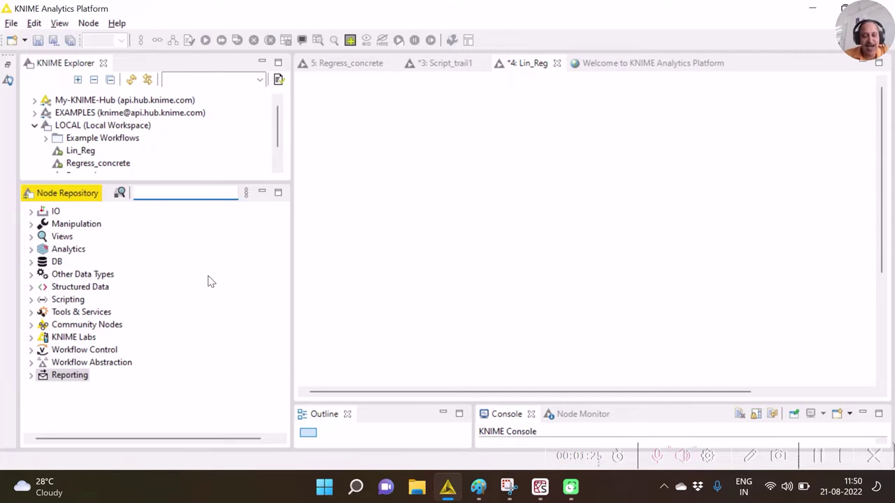
pyautogui.write('csv')
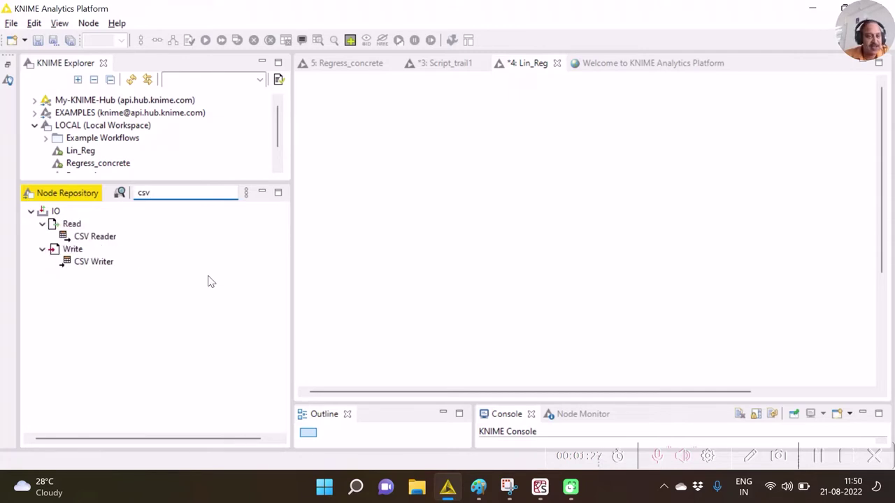
pyautogui.click(94, 238)
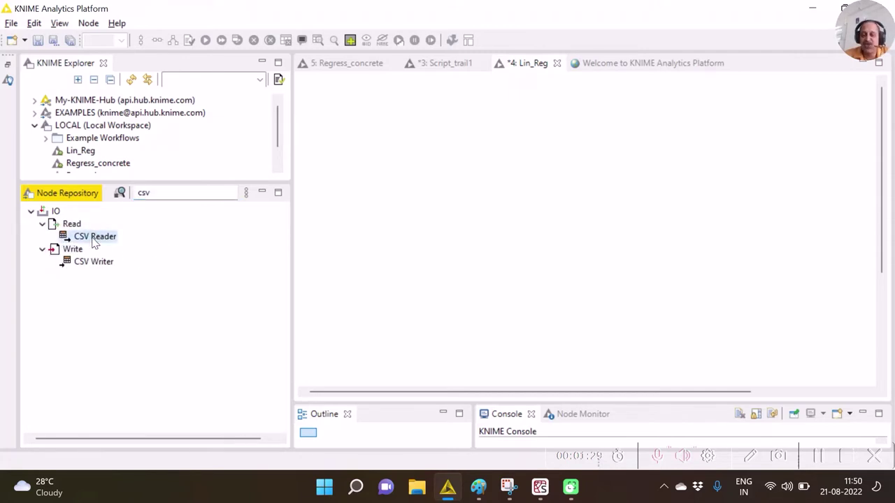
pyautogui.moveTo(95, 238); pyautogui.dragTo(371, 145)
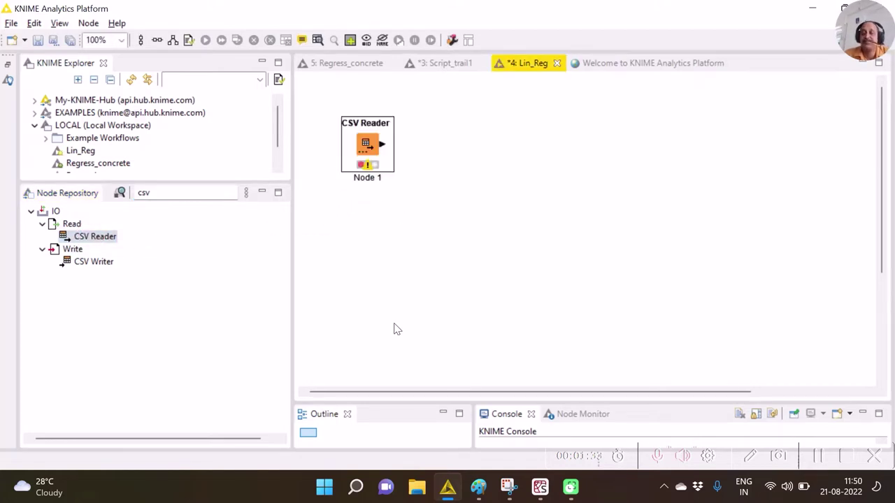
# - Configure the CSV Reader to read Boston.csv from the Statistics (Python)\Datasets folder in the local file system
pyautogui.rightClick(369, 144)
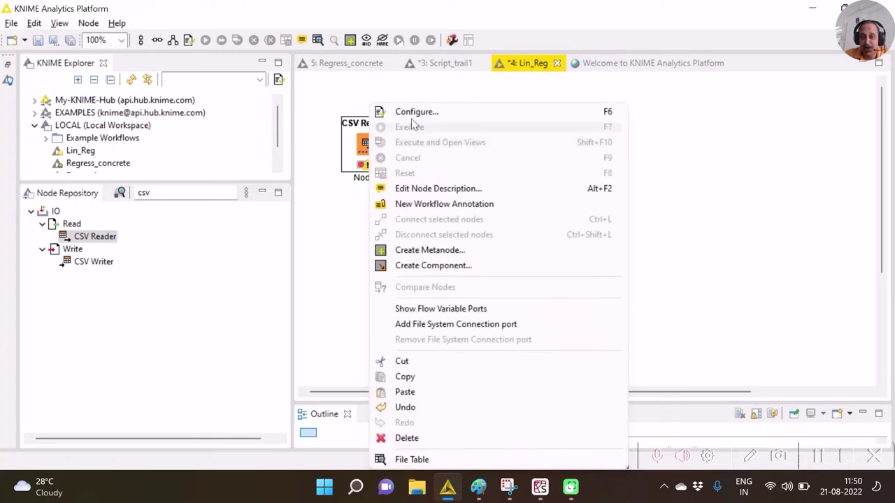
pyautogui.click(363, 148)
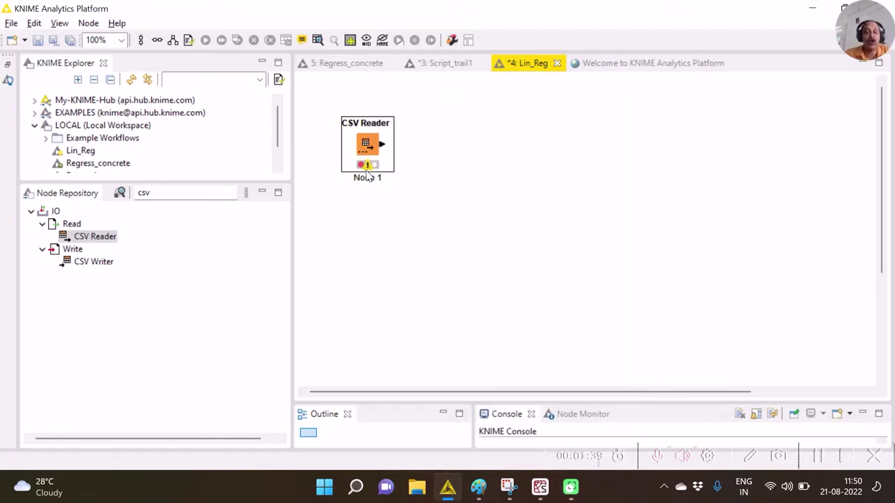
pyautogui.rightClick(370, 145)
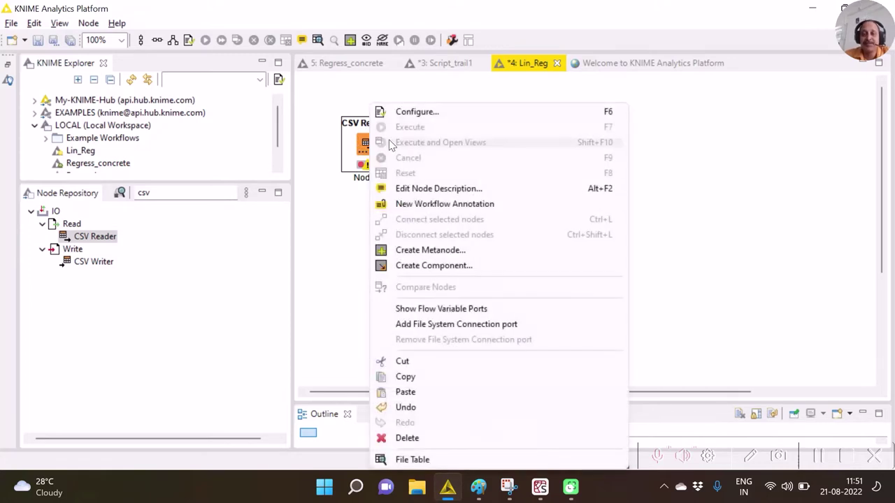
pyautogui.click(389, 112)
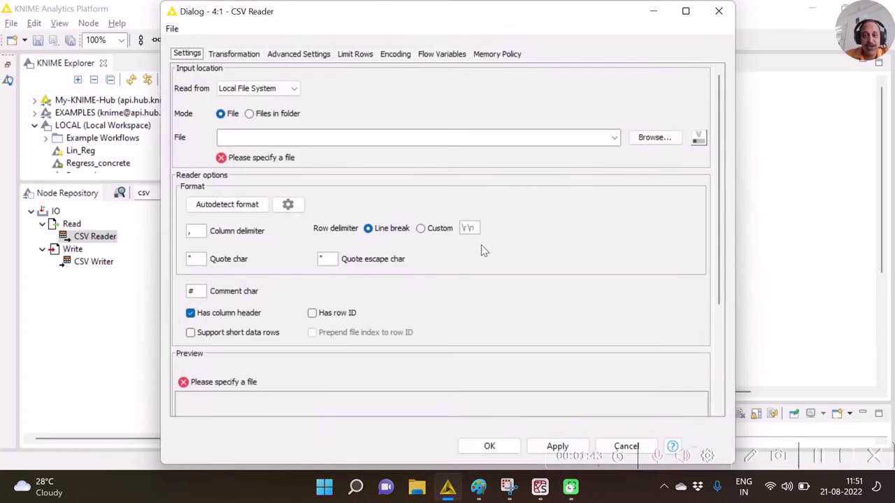
pyautogui.click(614, 138)
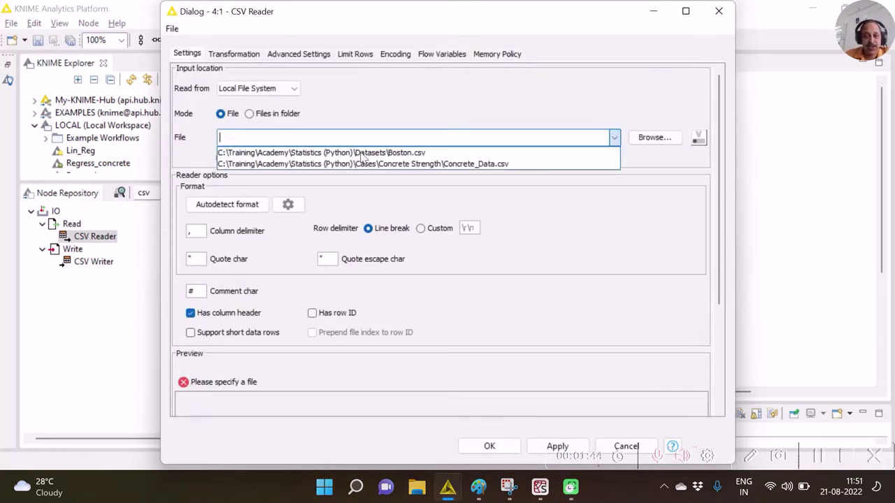
pyautogui.click(327, 152)
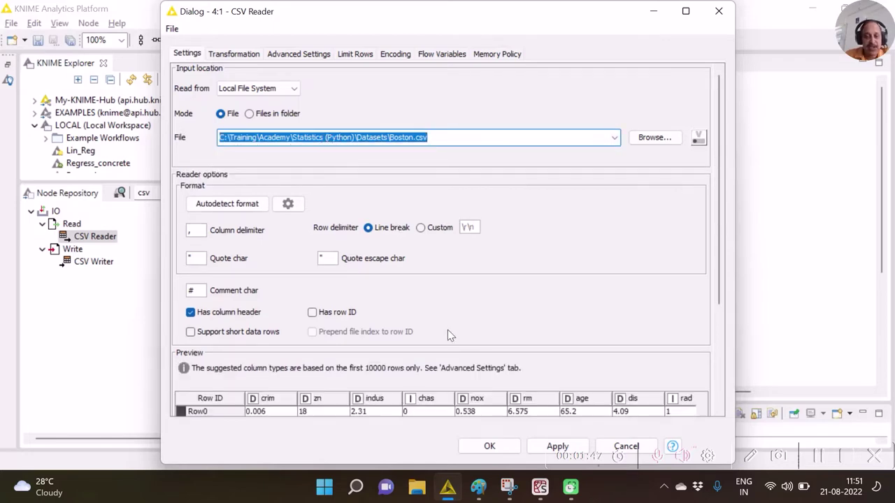
pyautogui.click(486, 446)
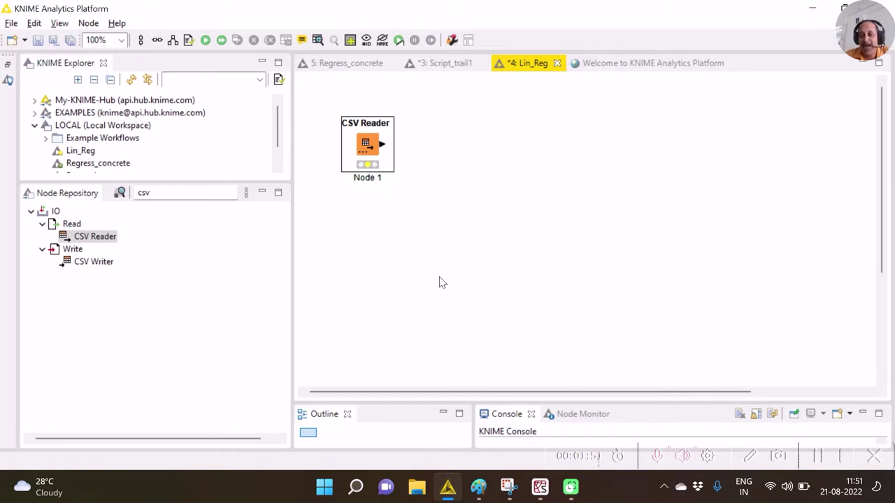
# - Search the nodes for "parti" and place a Partitioning node beside the CSV Reader
pyautogui.click(165, 193)
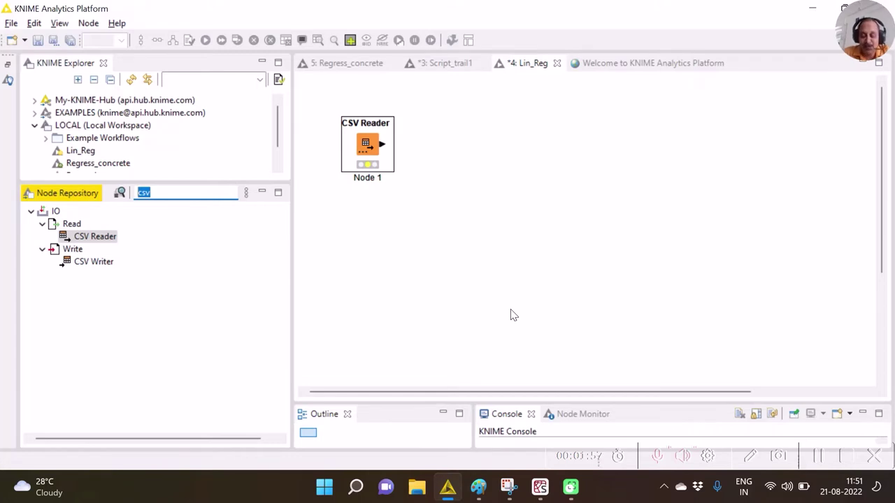
pyautogui.write('parti')
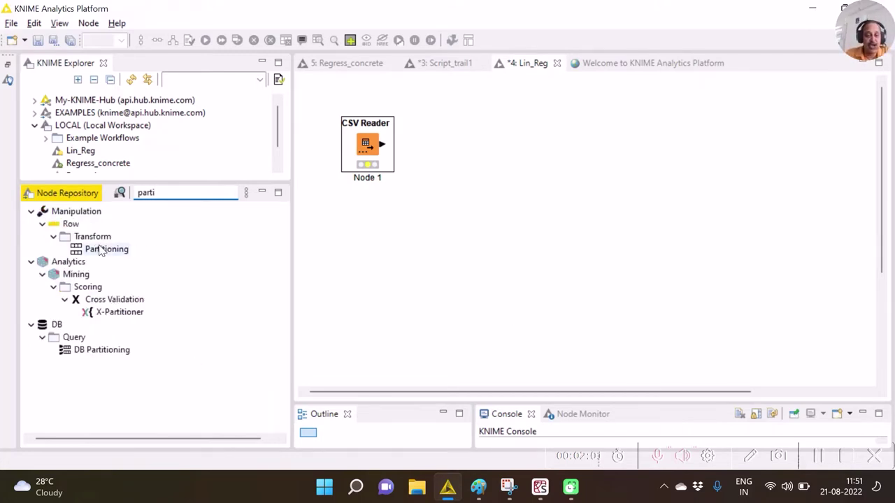
pyautogui.moveTo(100, 250); pyautogui.dragTo(497, 145)
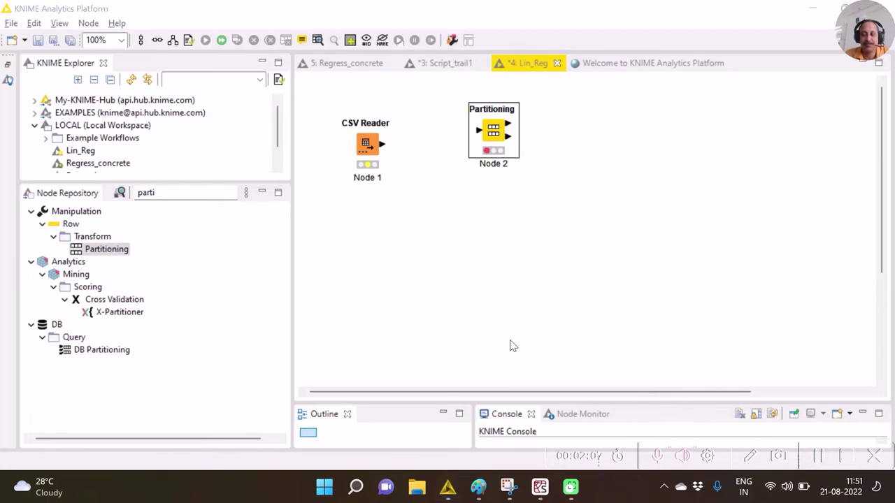
# - Connect the CSV Reader's output to the Partitioning node's input and execute the CSV Reader
pyautogui.moveTo(381, 146); pyautogui.dragTo(481, 132)
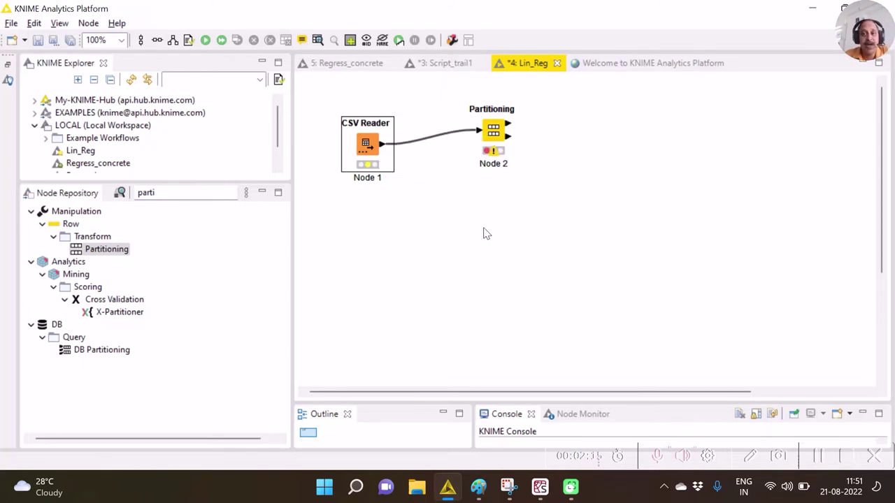
pyautogui.rightClick(366, 144)
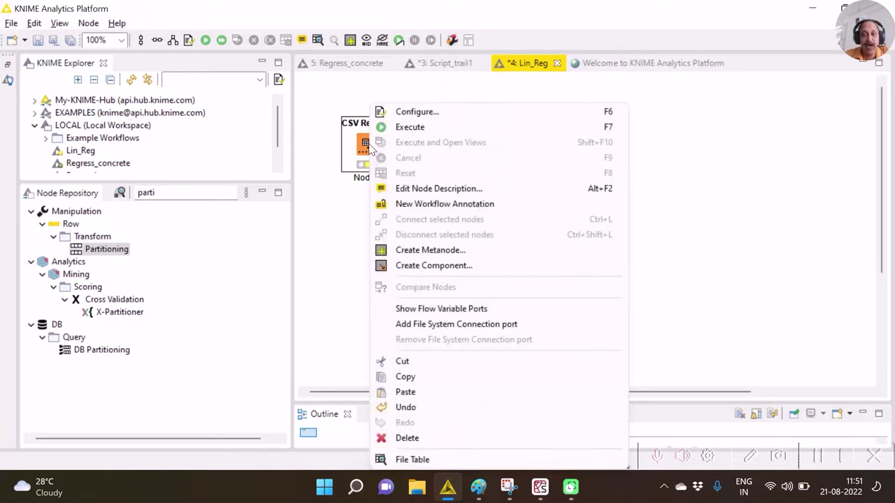
pyautogui.click(408, 128)
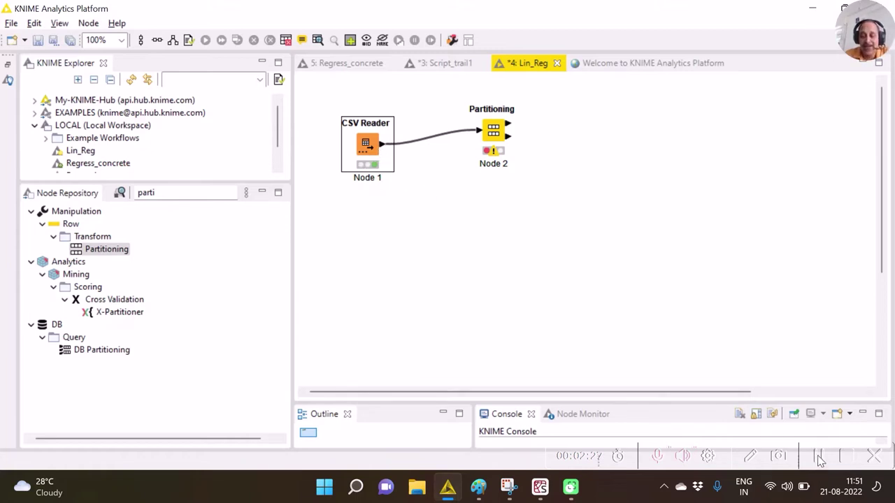
# - Configure the Partitioning node to draw the 70% first partition randomly, using the random seed 2022
pyautogui.rightClick(490, 132)
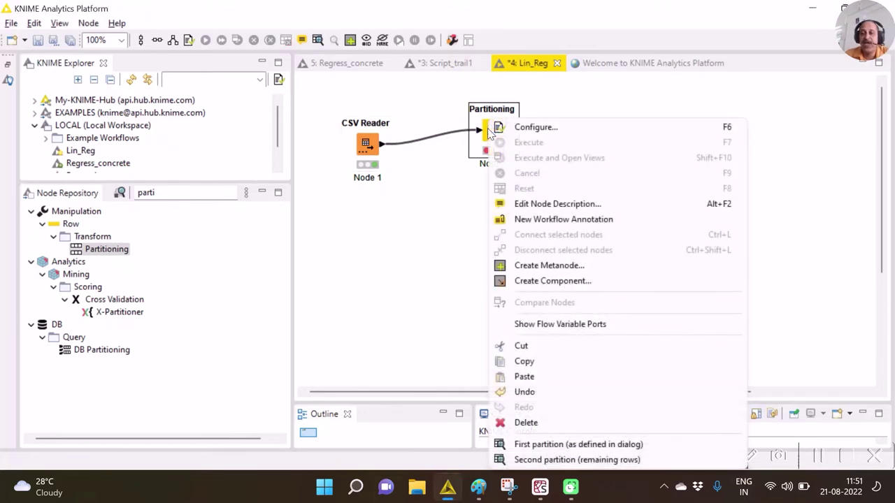
pyautogui.click(536, 130)
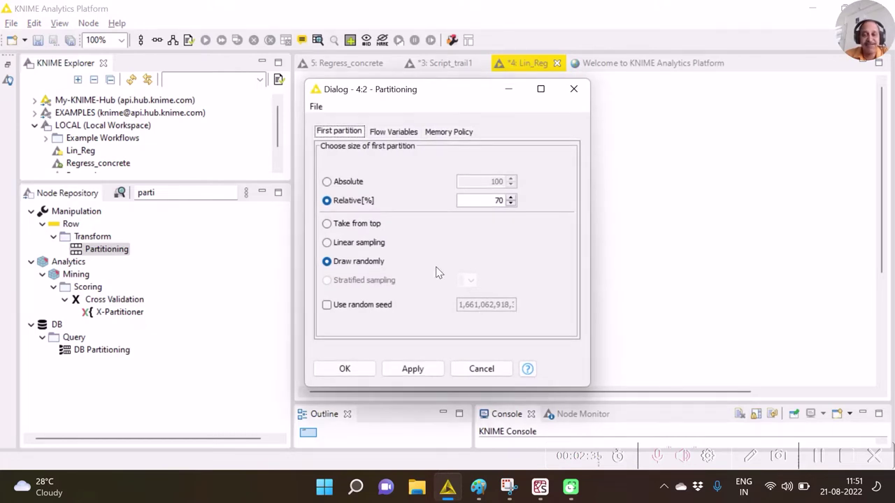
pyautogui.moveTo(420, 103); pyautogui.dragTo(415, 82)
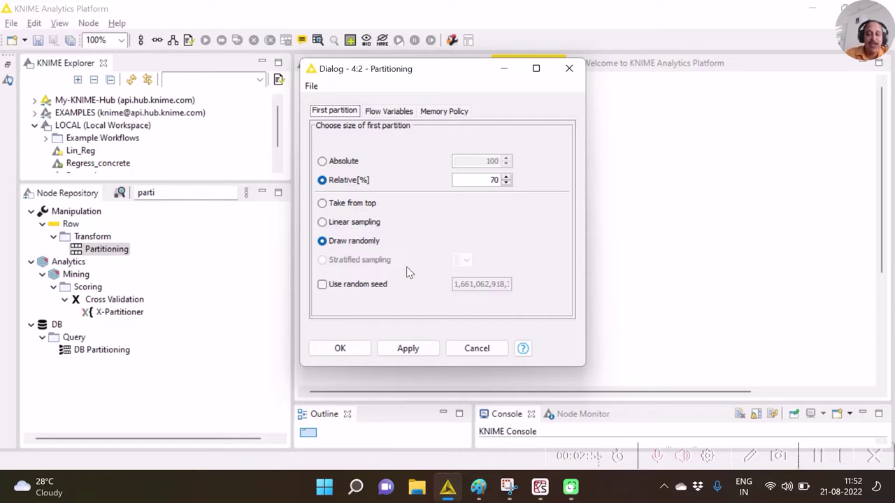
pyautogui.click(322, 241)
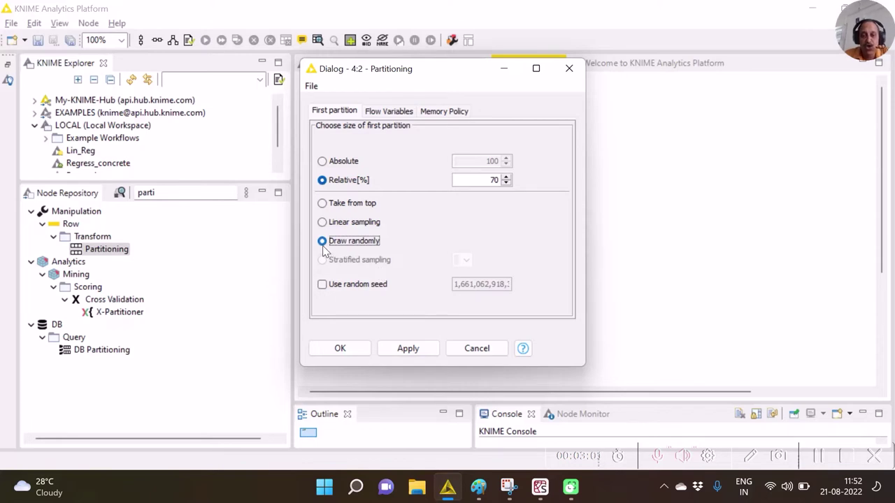
pyautogui.click(321, 285)
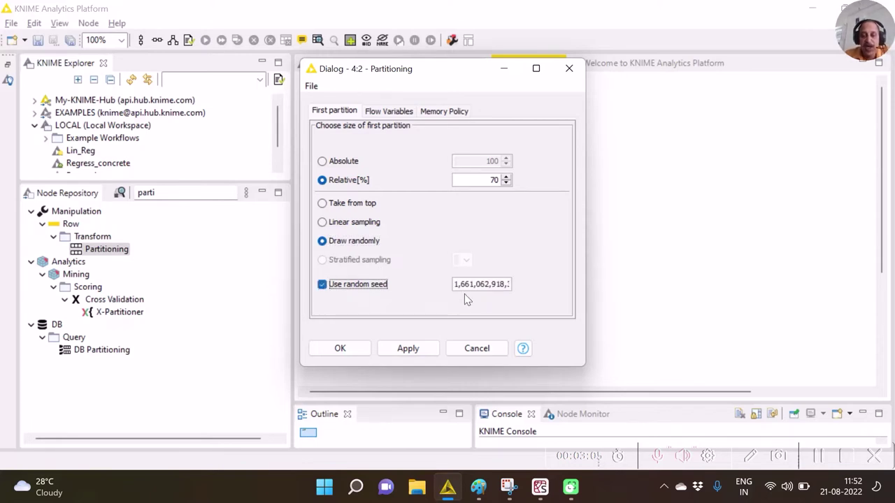
pyautogui.moveTo(454, 285); pyautogui.dragTo(563, 287)
pyautogui.press('BackSpace')
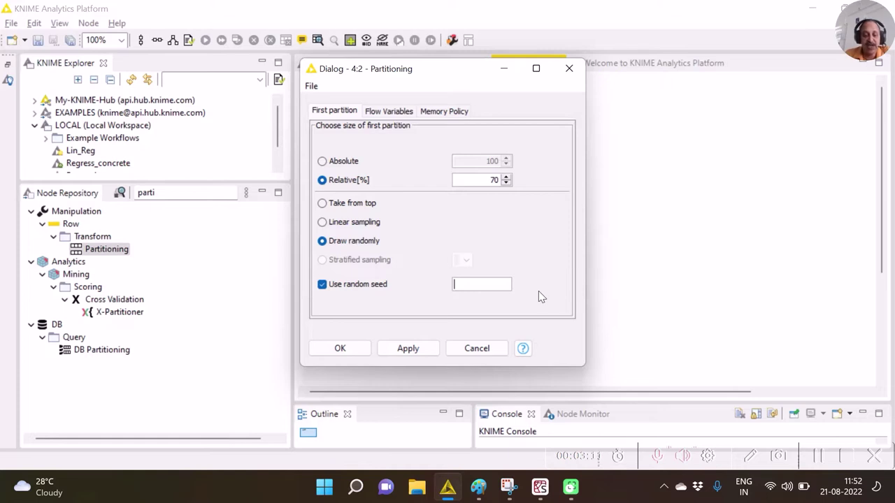
pyautogui.write('2022')
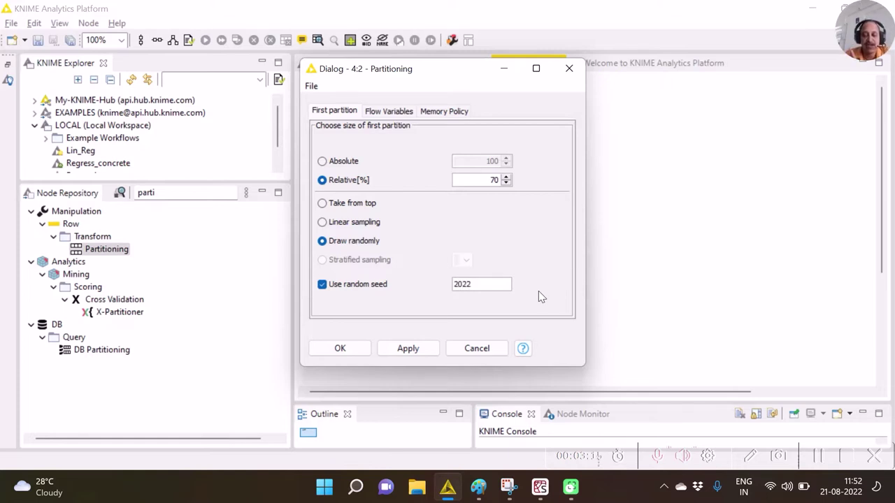
pyautogui.click(339, 349)
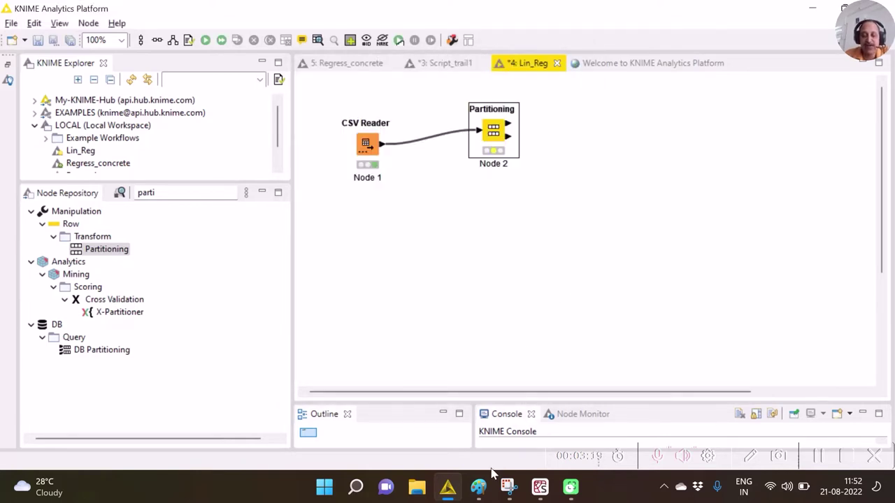
# - Switch to Spyder, examine the random_state=2022 argument in the train_test_split call of Lin_Reg.py, and return to KNIME
pyautogui.click(540, 486)
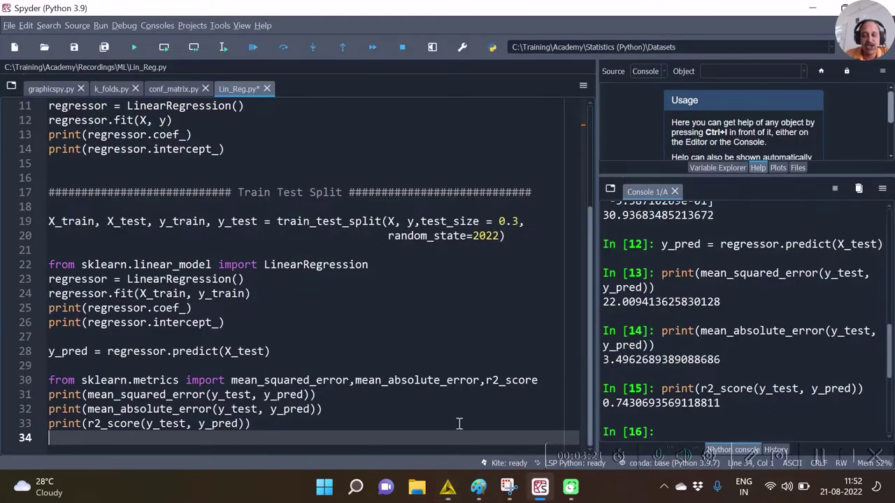
pyautogui.moveTo(387, 237); pyautogui.dragTo(501, 236)
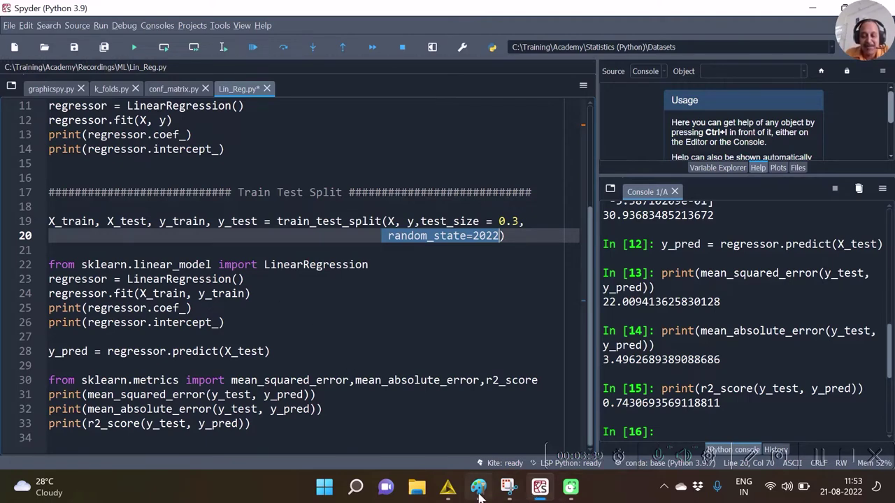
pyautogui.click(447, 488)
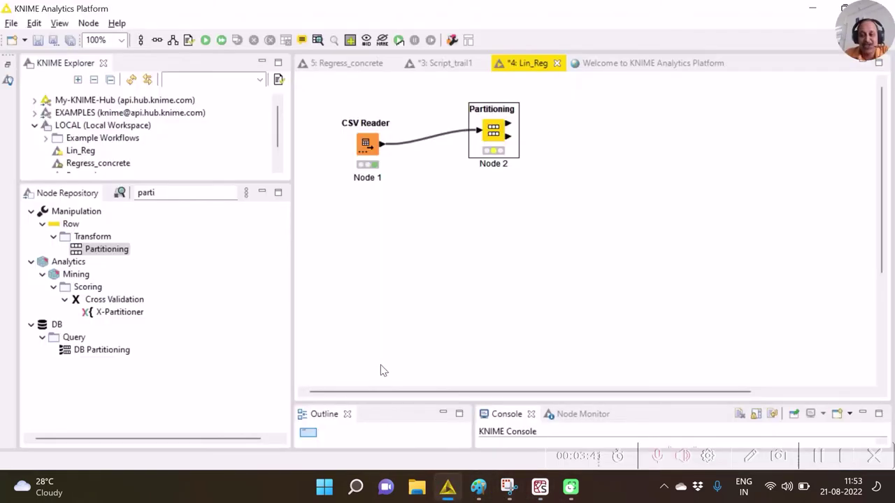
# - Switch to Spyder and run the two lines after the X_train fit that print regressor.coef_ and regressor.intercept_
pyautogui.click(539, 490)
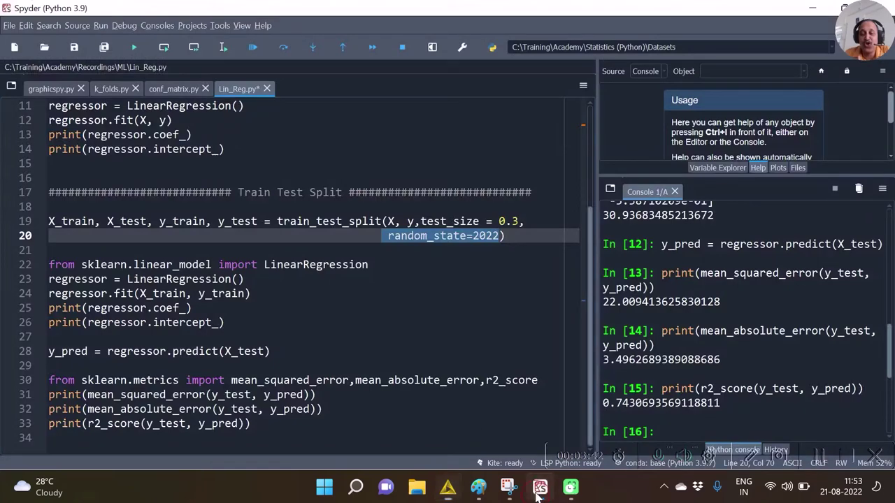
pyautogui.click(203, 308)
pyautogui.click(223, 47)
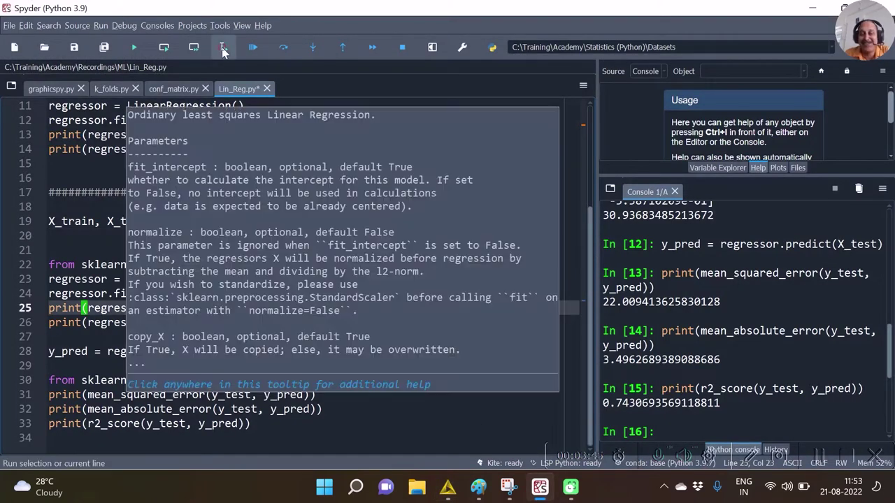
pyautogui.click(223, 47)
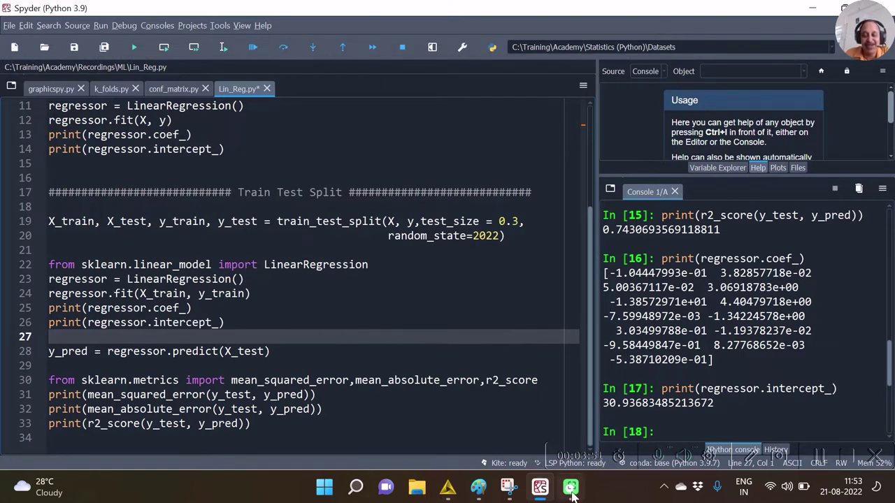
# - Switch to KNIME and connect the Partitioning node's first-partition output to the Linear Regression Learner's input
pyautogui.click(447, 493)
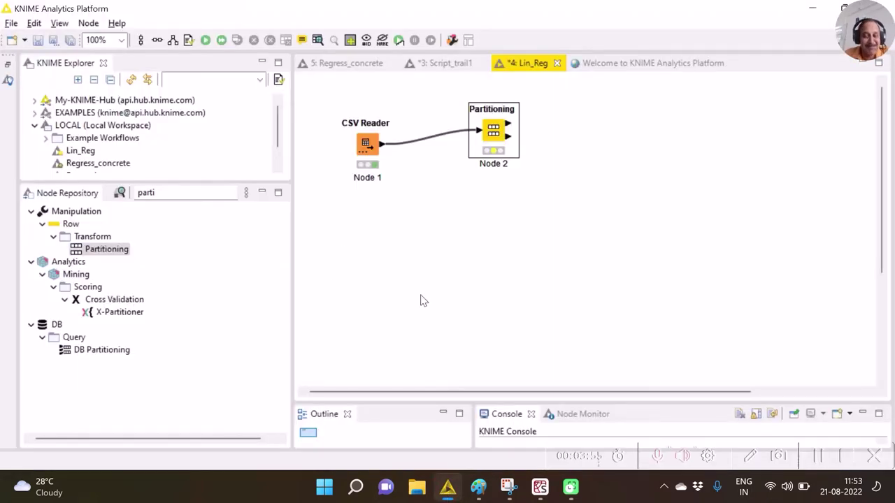
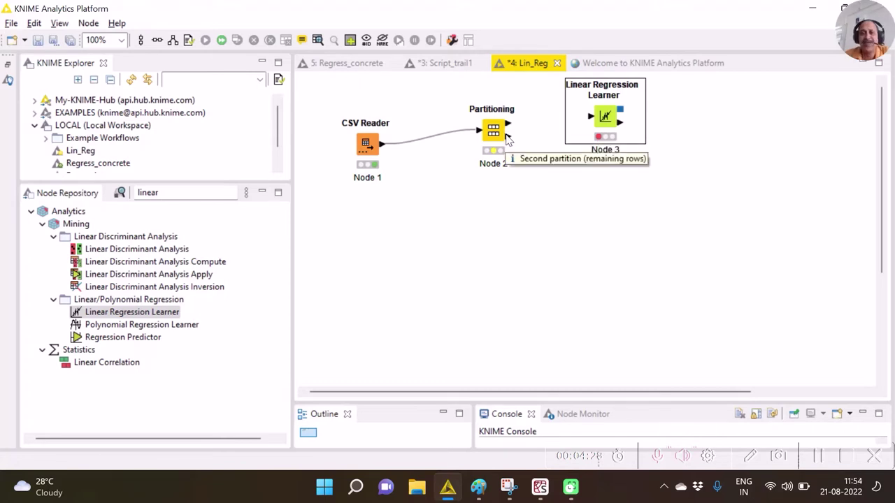
pyautogui.click(508, 127)
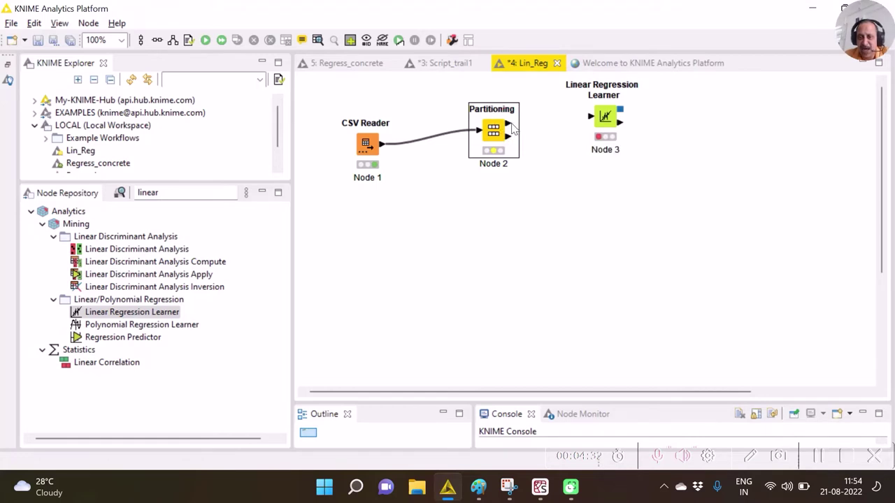
pyautogui.moveTo(509, 126); pyautogui.dragTo(593, 120)
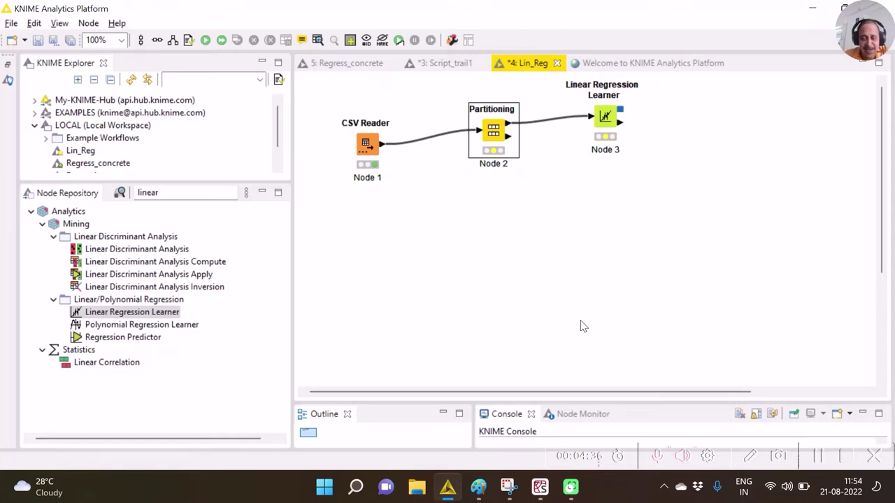
# - Switch to Spyder and highlight the regressor.fit(X_train, y_train) line in Lin_Reg.py
pyautogui.click(540, 489)
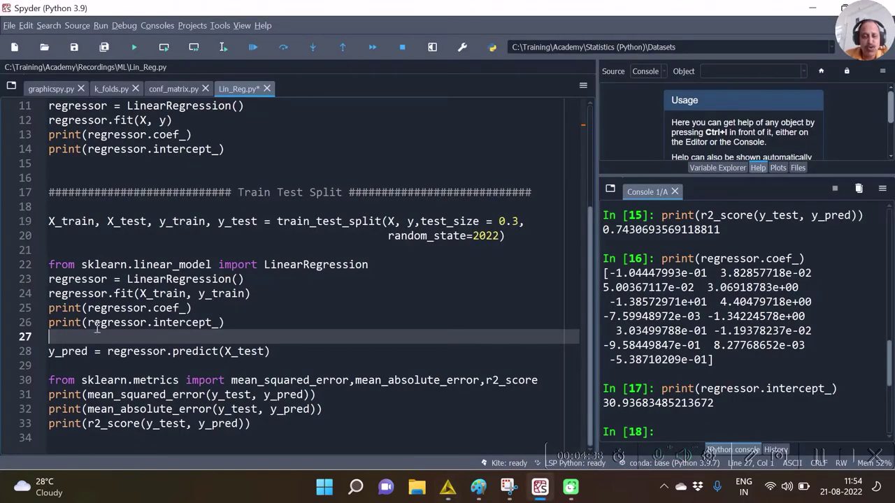
pyautogui.click(269, 294)
pyautogui.hotkey('shift', 'Home')
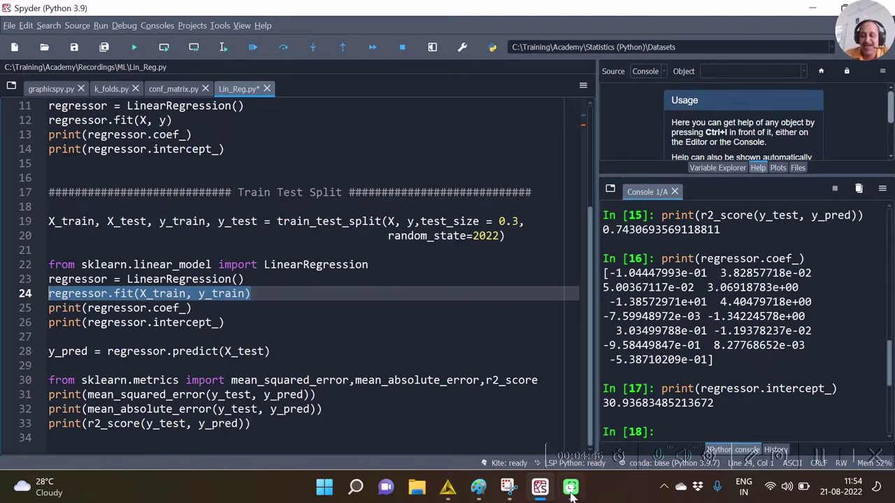
# - Switch to KNIME, accept the Linear Regression Learner's settings with medv as target and every other column included, and execute all nodes
pyautogui.click(449, 492)
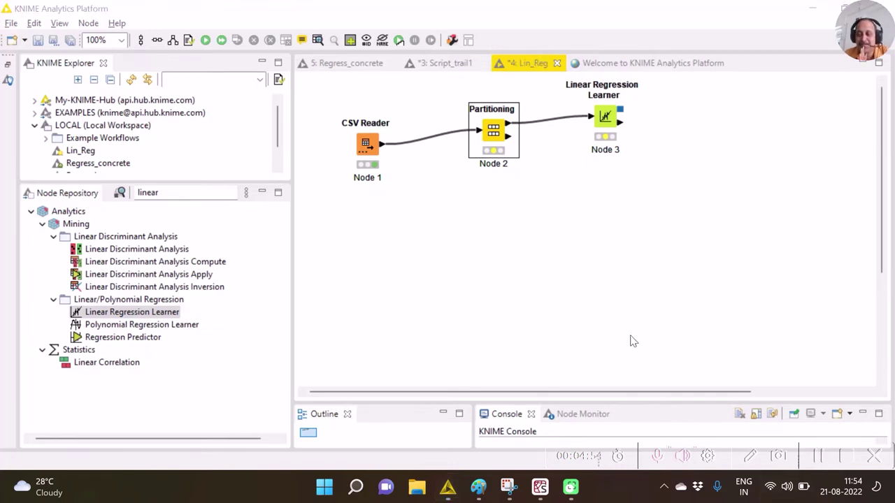
pyautogui.rightClick(605, 118)
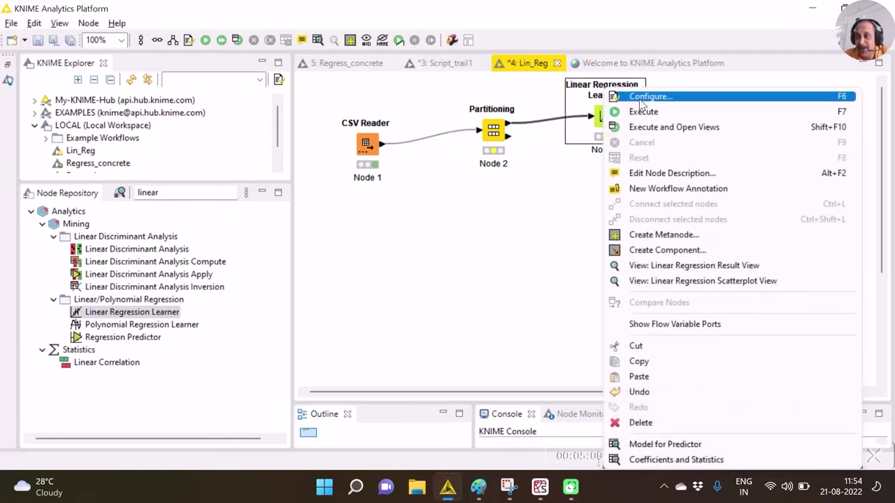
pyautogui.click(637, 97)
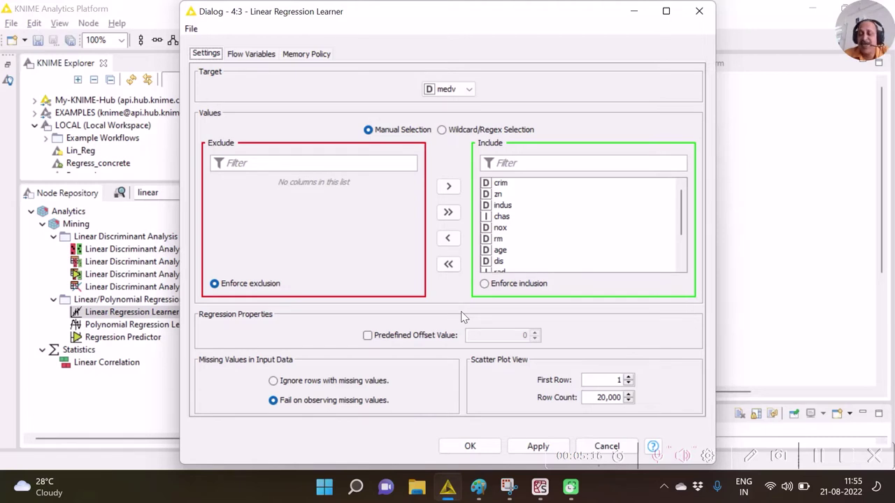
pyautogui.click(470, 448)
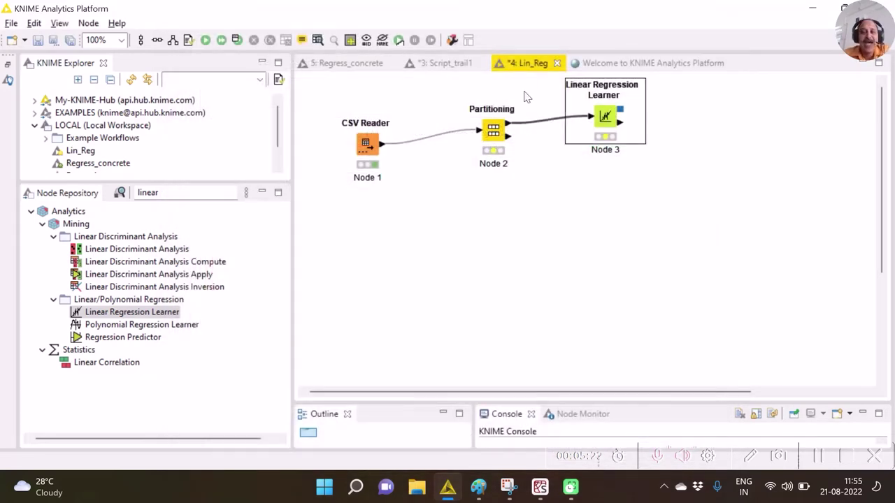
pyautogui.click(221, 41)
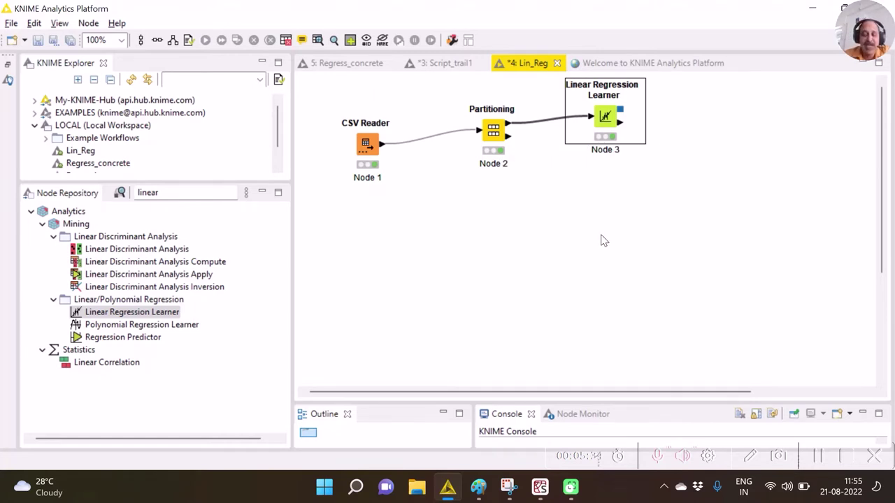
# - Switch to Spyder, examine the regressor.predict(X_test) line that the next node has to reproduce, and return to KNIME
pyautogui.click(540, 487)
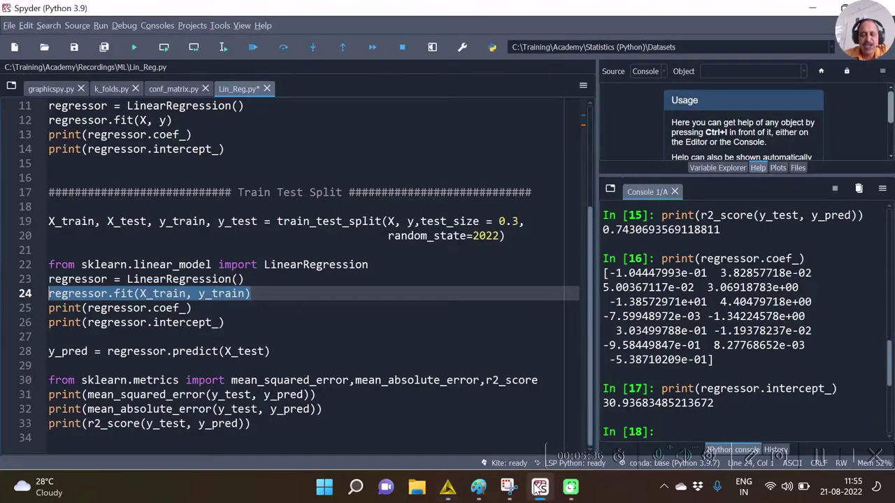
pyautogui.click(286, 362)
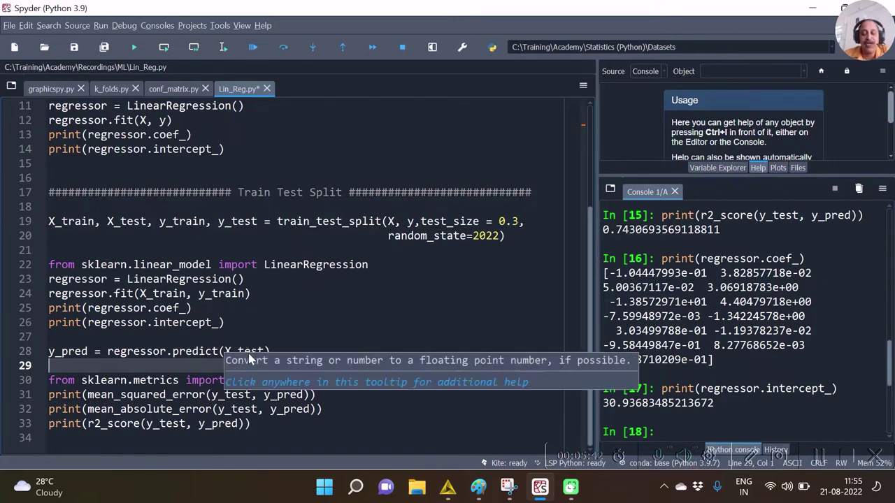
pyautogui.click(448, 493)
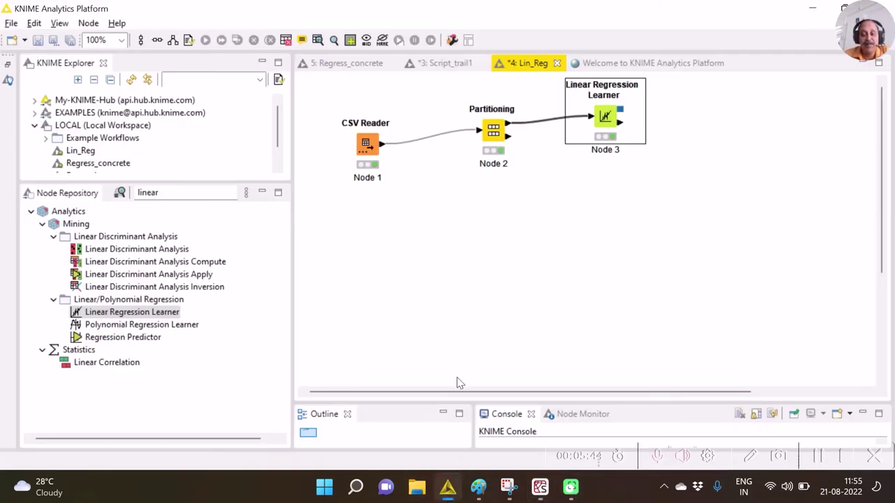
# - Replace the node repository's current filter with a search for "predictor"
pyautogui.moveTo(508, 142)
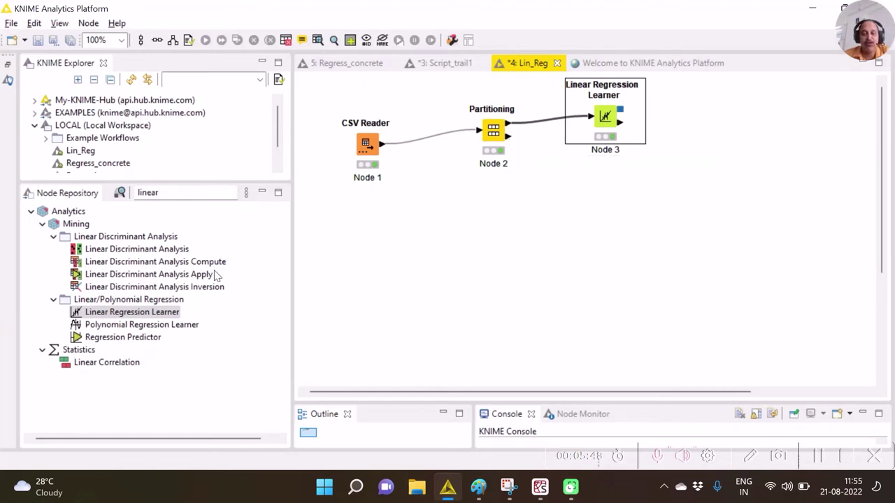
pyautogui.doubleClick(172, 191)
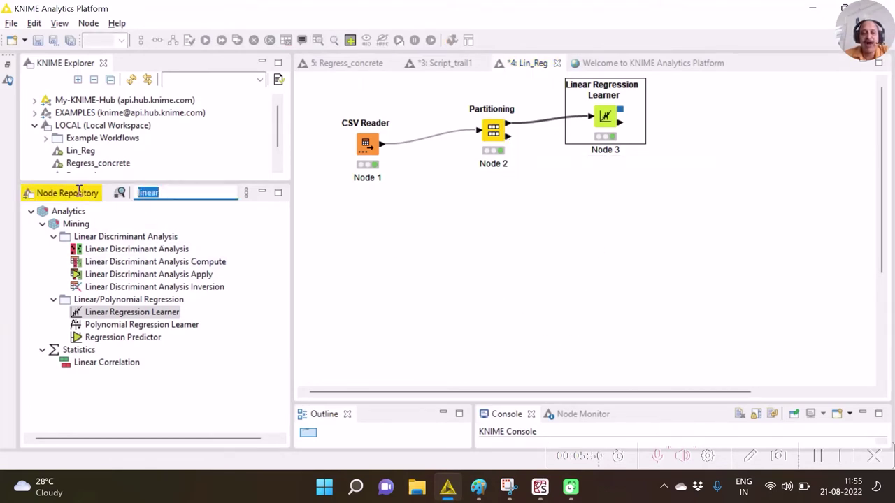
pyautogui.press('BackSpace')
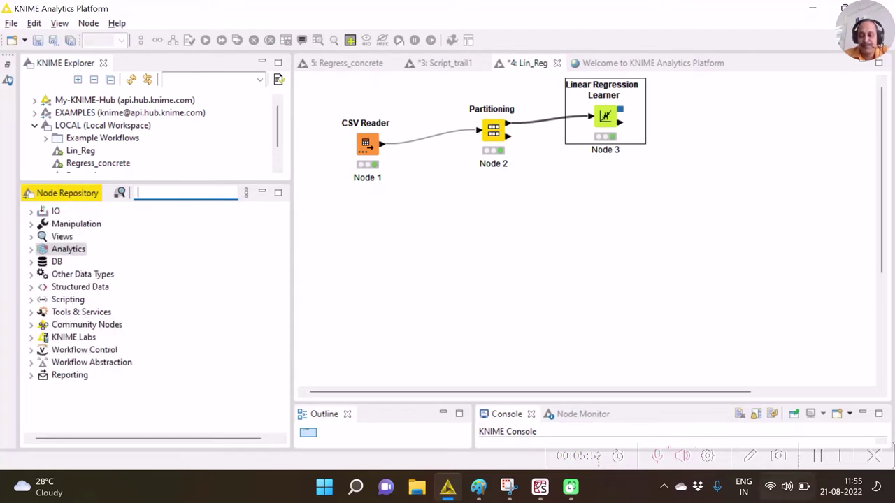
pyautogui.click(688, 349)
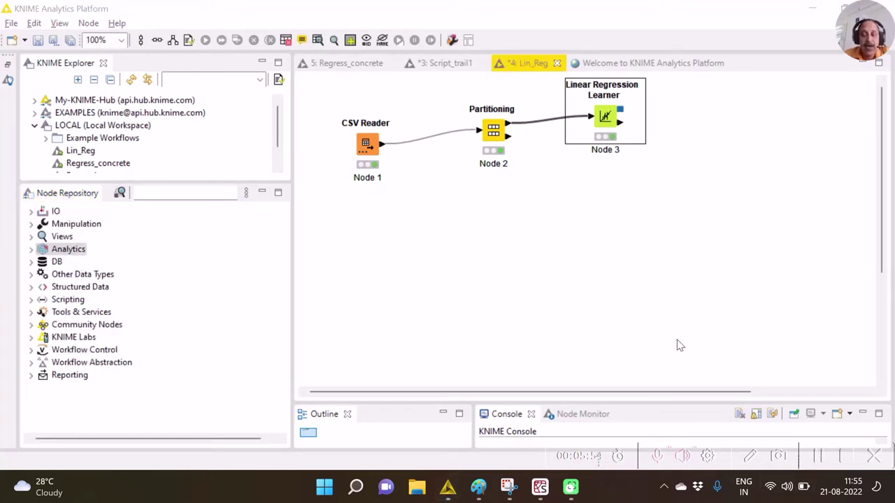
pyautogui.click(204, 190)
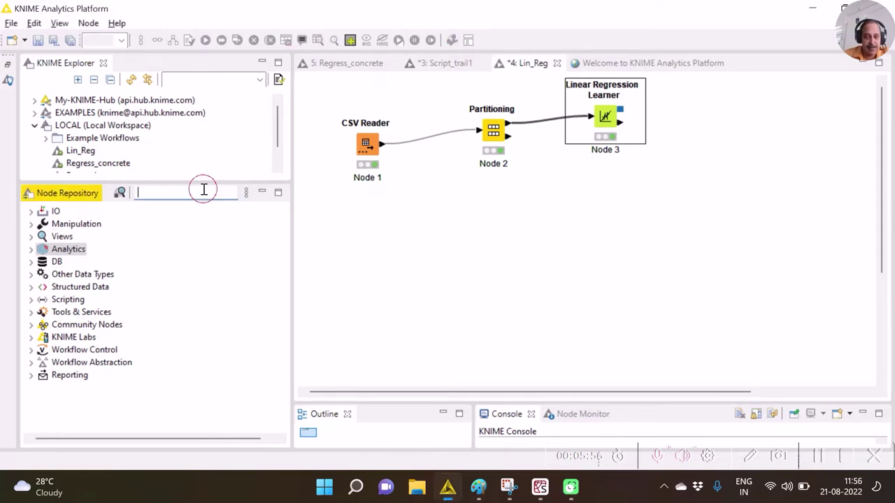
pyautogui.write('pr')
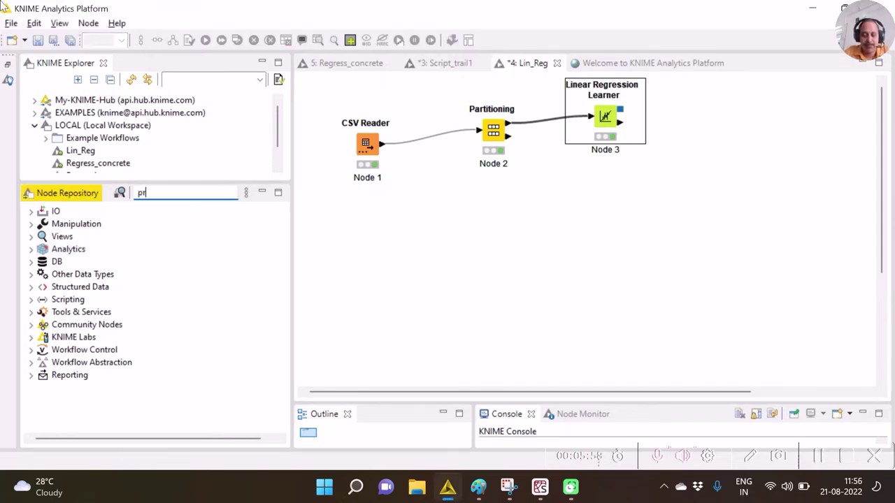
pyautogui.write('edc')
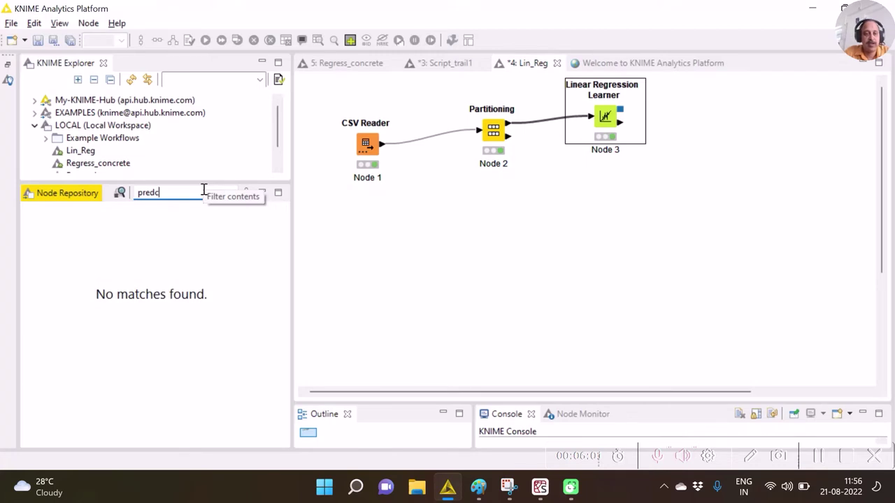
pyautogui.press('BackSpace')
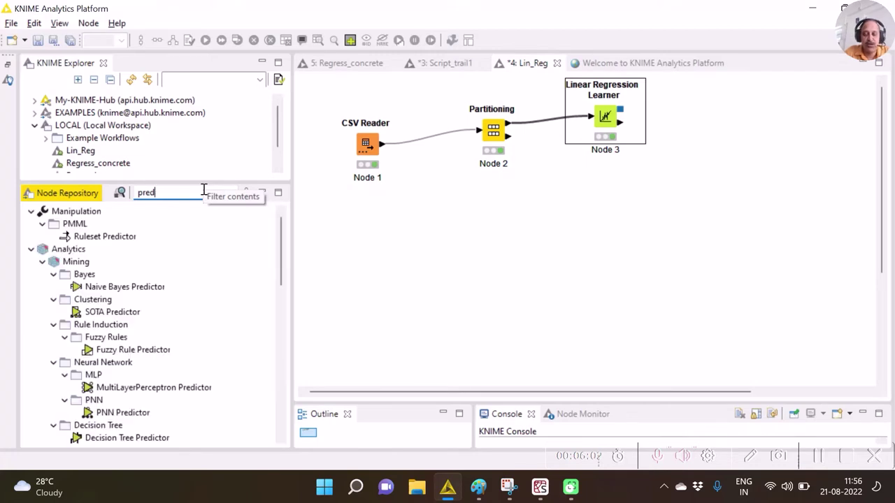
pyautogui.write('ict')
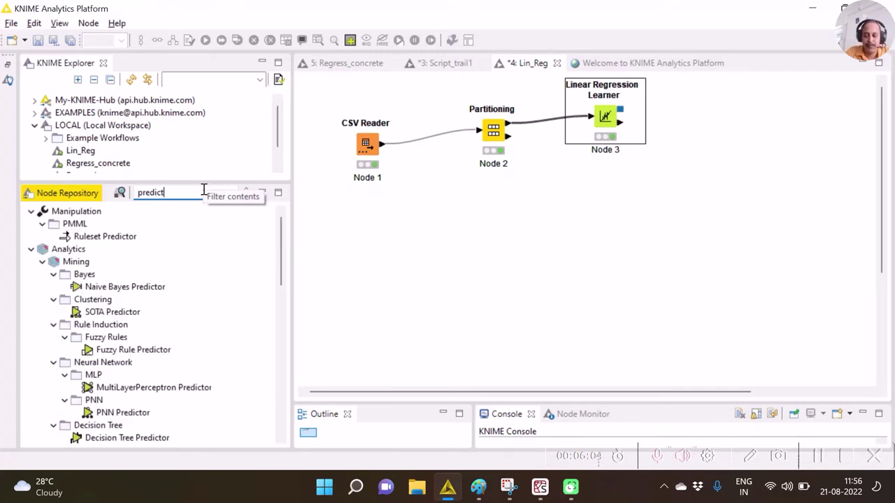
pyautogui.write('or')
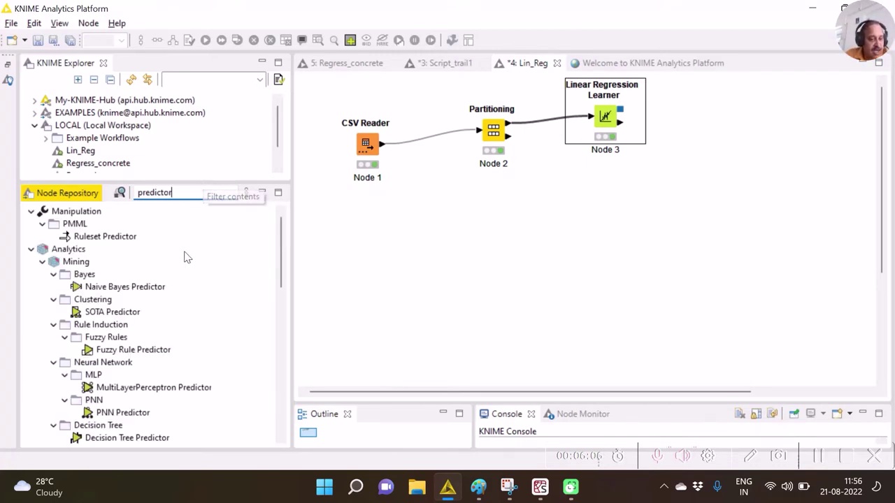
# - Add the Regression Predictor node from the Linear/Polynomial Regression category to the workflow, below and to the right of the Linear Regression Learner
pyautogui.scroll(-1, 194, 364)
pyautogui.scroll(-1, 198, 387)
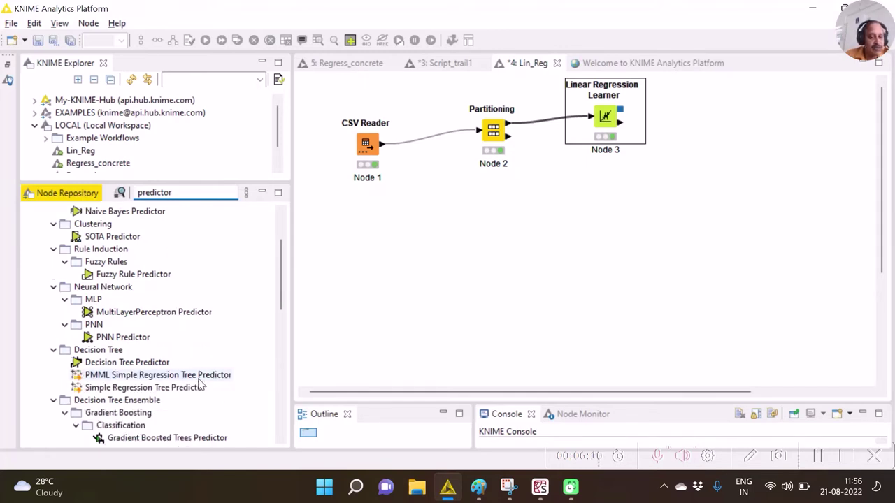
pyautogui.scroll(-8, 122, 403)
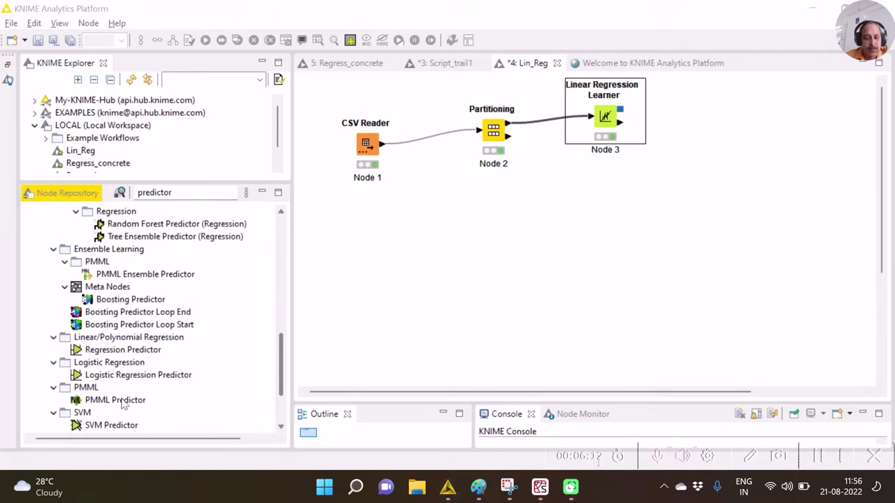
pyautogui.click(118, 352)
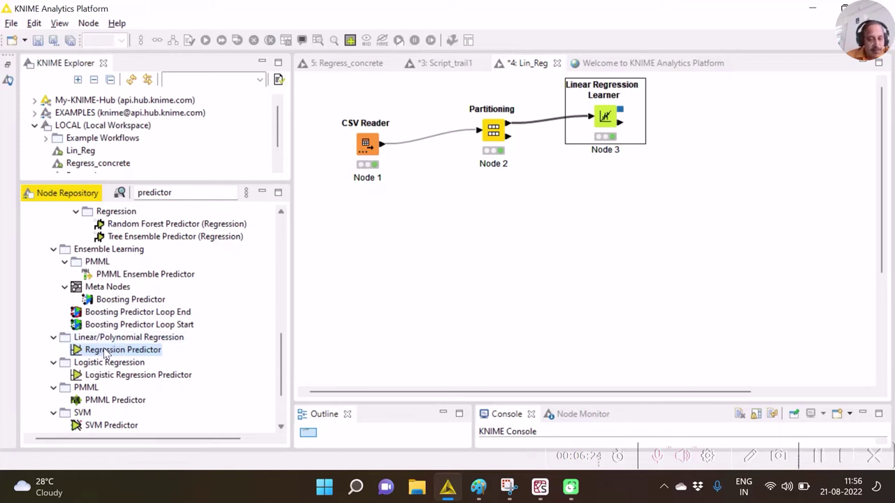
pyautogui.moveTo(105, 354); pyautogui.dragTo(689, 225)
# - Move the Partitioning node lower and connect the Linear Regression Learner's model output to the Regression Predictor's model input
pyautogui.click(493, 126)
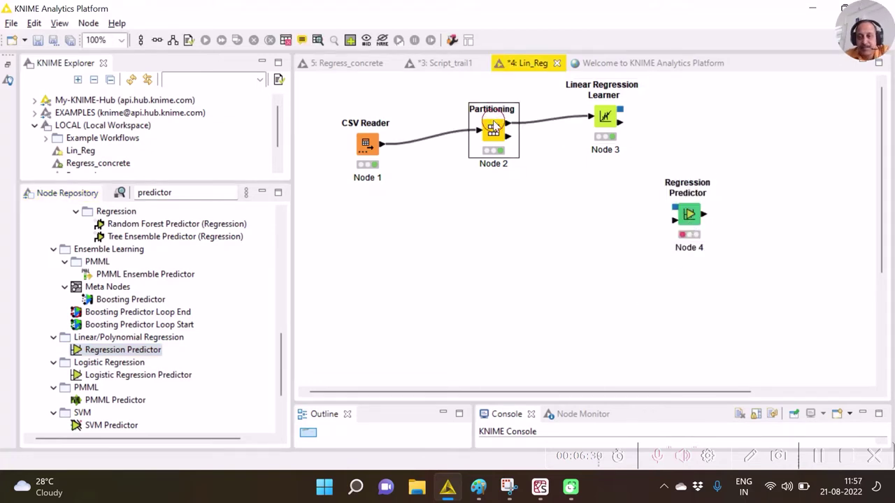
pyautogui.moveTo(493, 128); pyautogui.dragTo(493, 185)
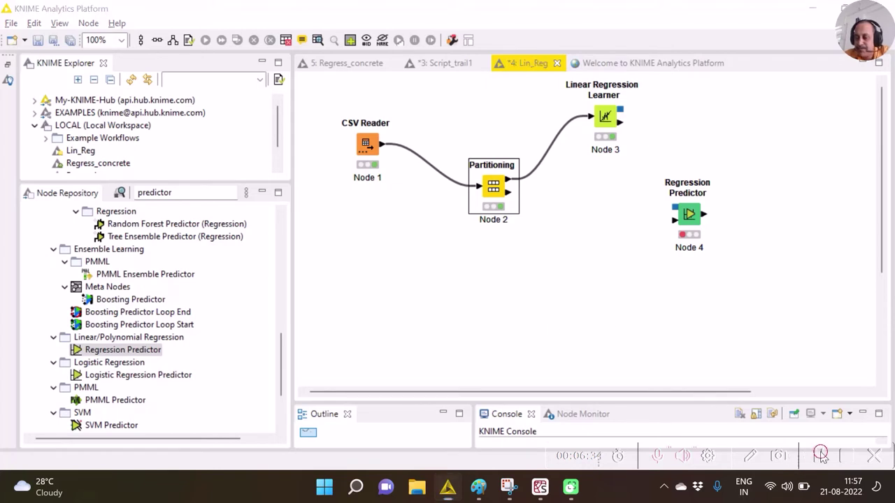
pyautogui.click(605, 118)
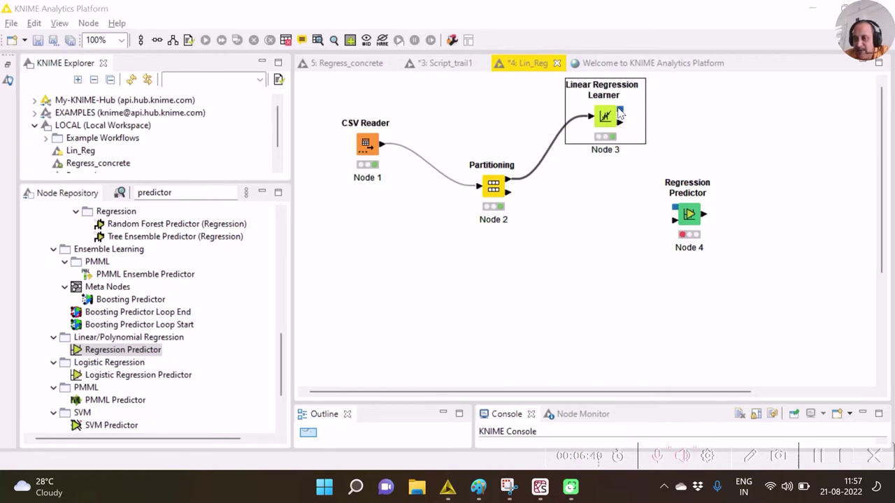
pyautogui.moveTo(619, 112); pyautogui.dragTo(677, 209)
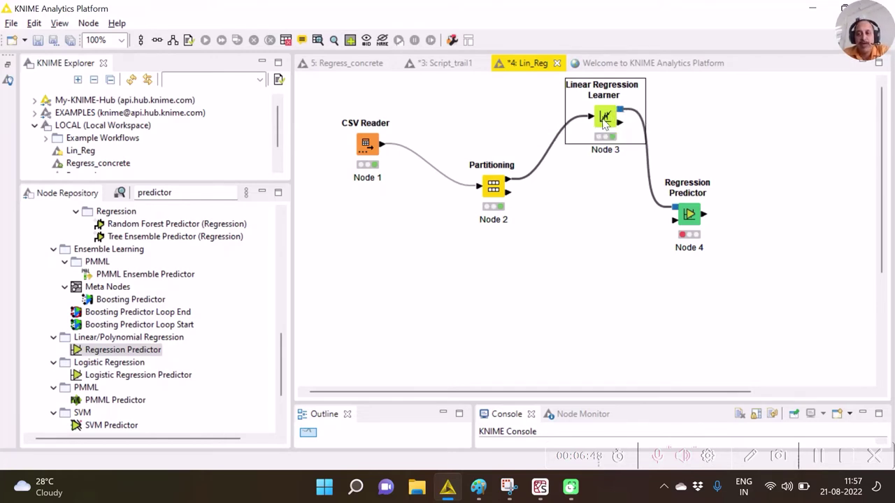
# - Connect the Partitioning node's second-partition output to the Regression Predictor's data input and execute the predictor
pyautogui.click(507, 198)
pyautogui.moveTo(508, 198); pyautogui.dragTo(682, 223)
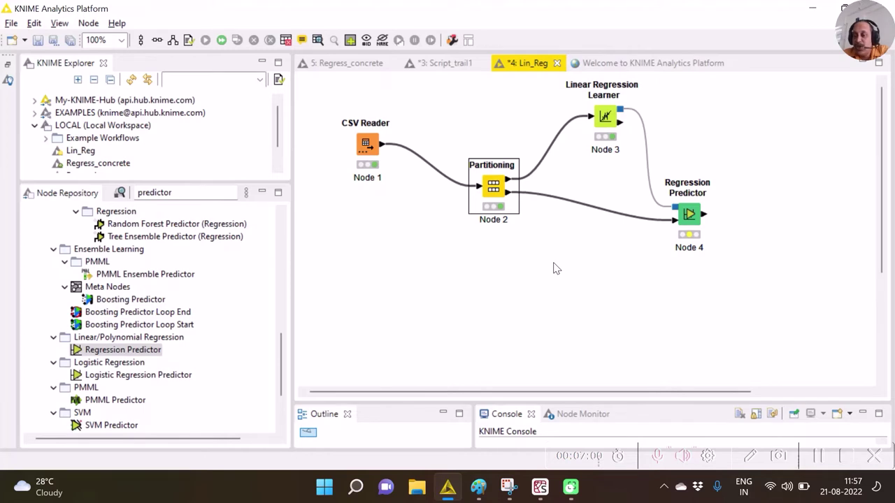
pyautogui.rightClick(689, 216)
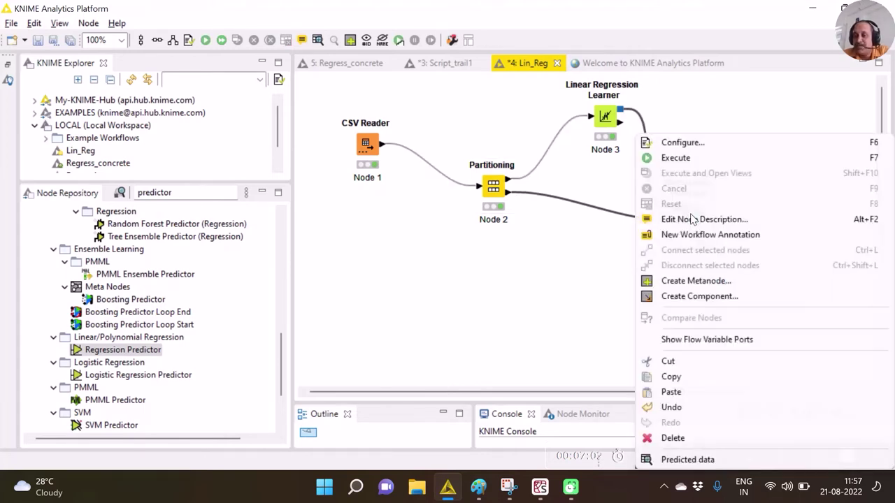
pyautogui.click(675, 161)
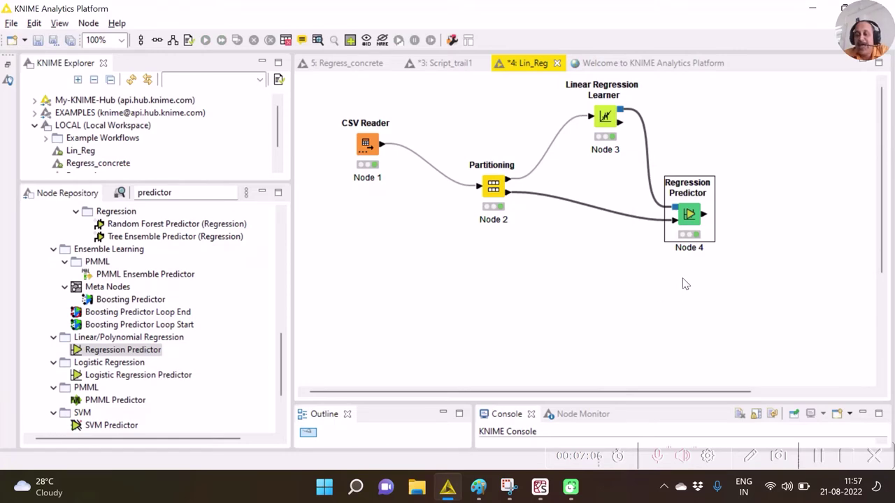
# - Switch to Spyder, compare the y_pred = regressor.predict(X_test) line with the predictor node, and return to KNIME
pyautogui.click(540, 487)
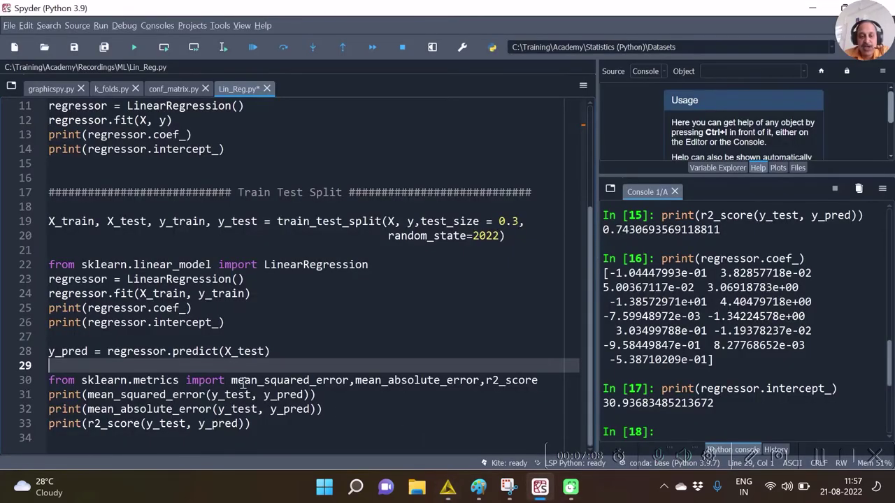
pyautogui.click(282, 359)
pyautogui.click(283, 352)
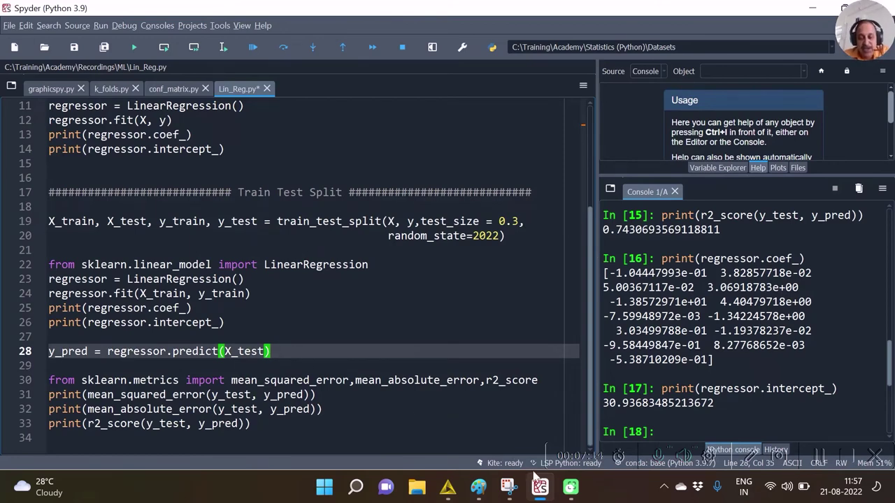
pyautogui.click(447, 487)
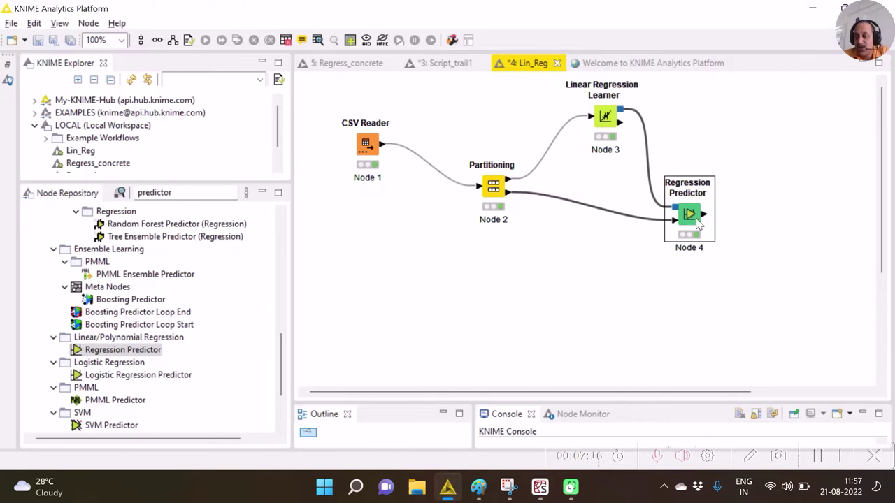
pyautogui.click(818, 458)
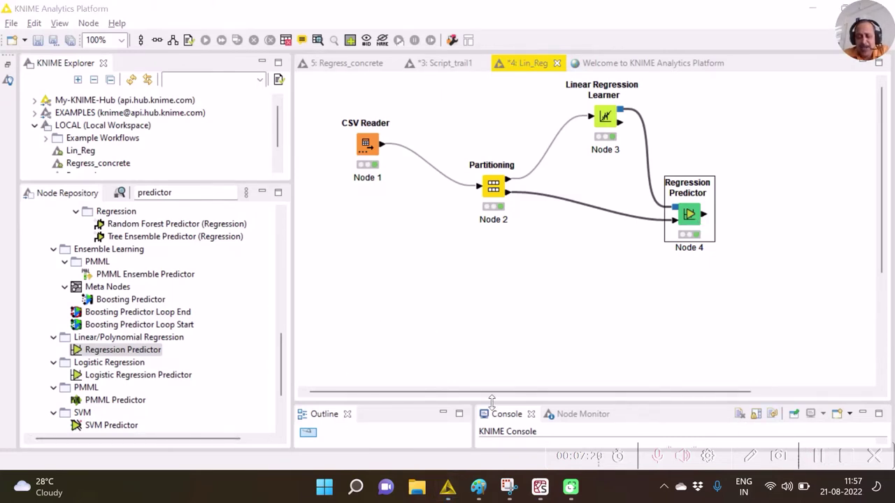
# - Switch to Spyder, highlight y_pred and y_test to examine what the error metrics compare, and return to KNIME
pyautogui.click(540, 493)
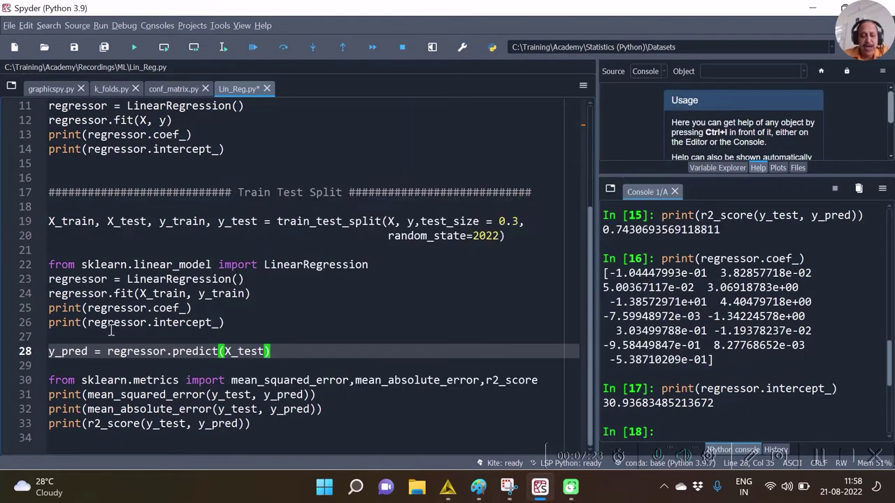
pyautogui.doubleClick(74, 350)
pyautogui.doubleClick(232, 395)
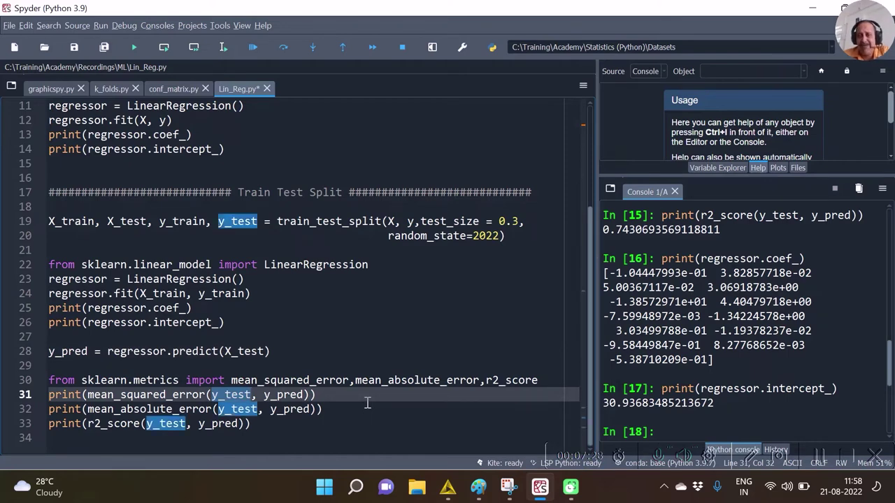
pyautogui.click(447, 487)
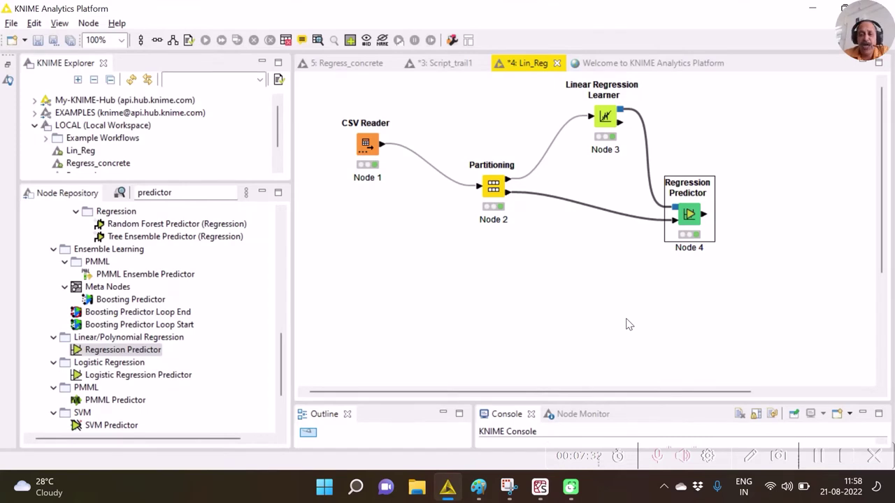
# - Search the node repository for "numeric sco", add a Numeric Scorer beside the Regression Predictor, and connect the predictor's output to it
pyautogui.click(179, 198)
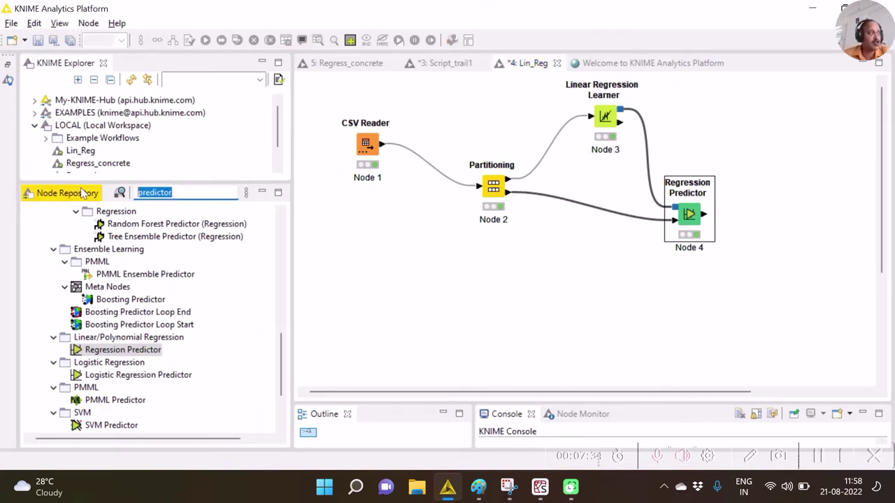
pyautogui.write('nu')
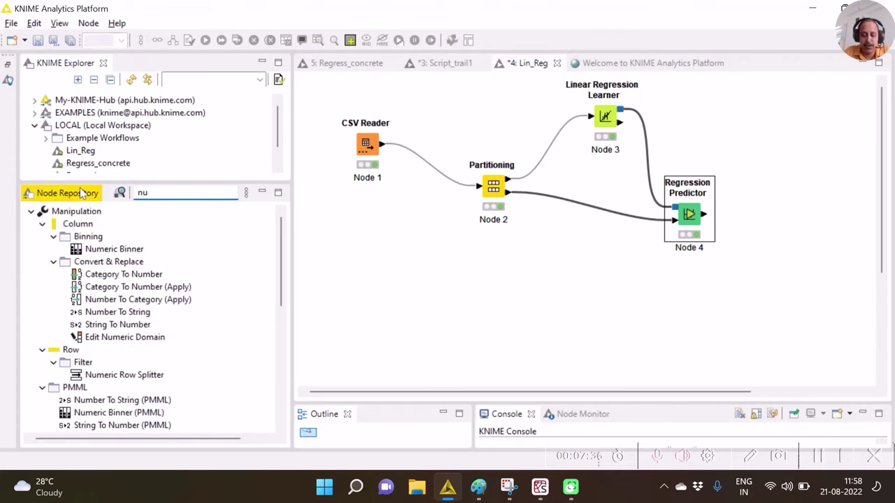
pyautogui.write('meric sco')
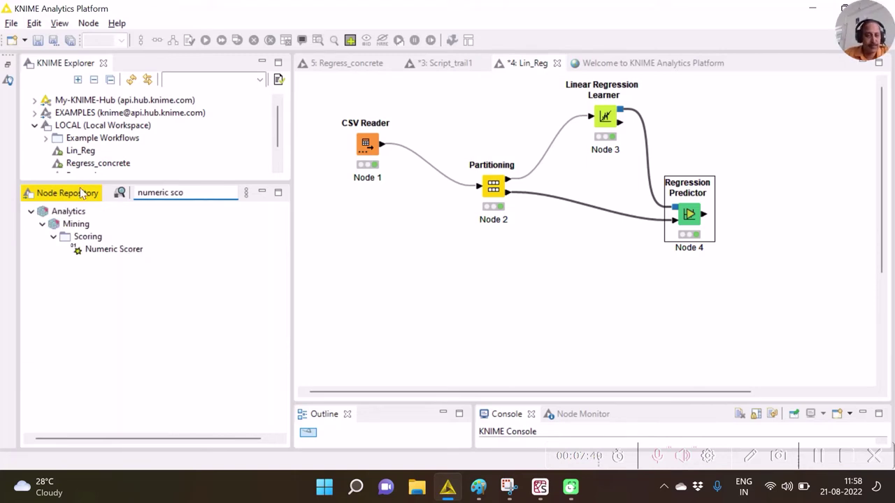
pyautogui.moveTo(105, 252); pyautogui.dragTo(799, 238)
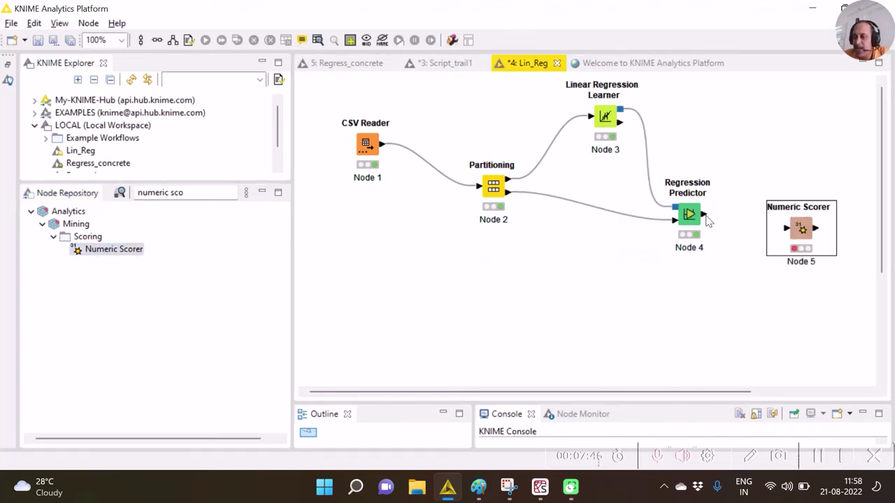
pyautogui.moveTo(705, 219); pyautogui.dragTo(785, 229)
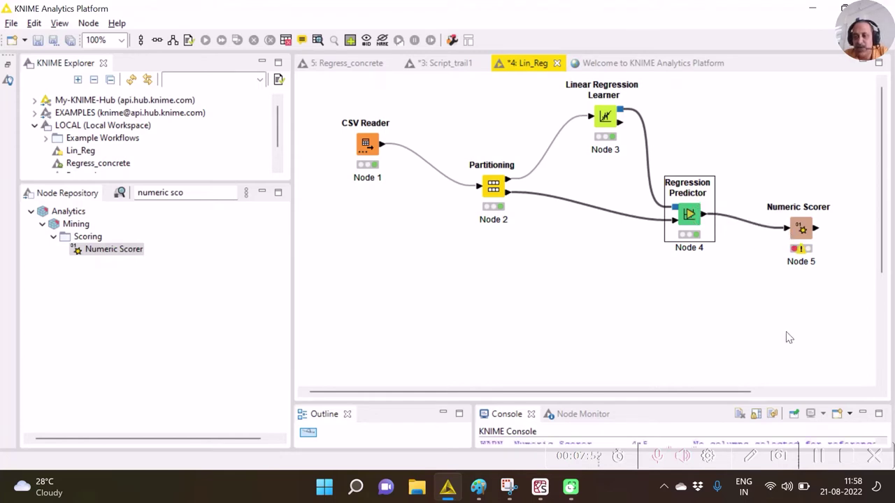
# - Configure the Numeric Scorer with medv as the reference column and Prediction (medv) as the predicted column
pyautogui.rightClick(802, 228)
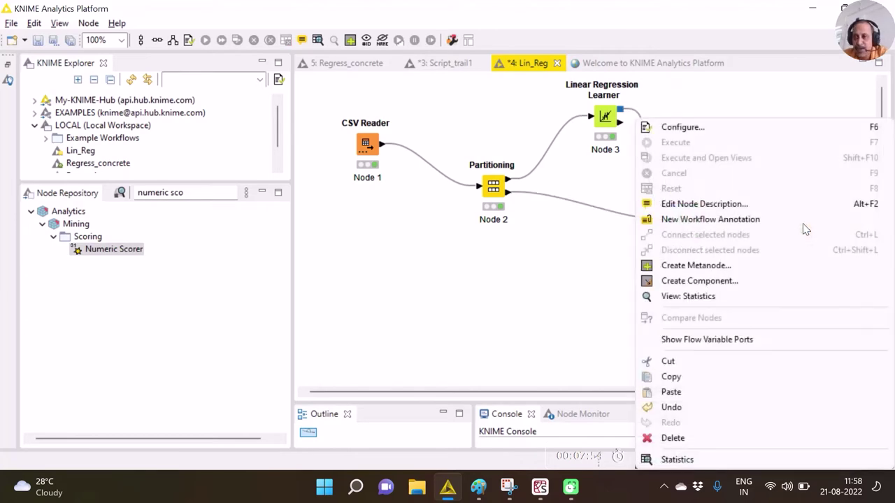
pyautogui.click(681, 128)
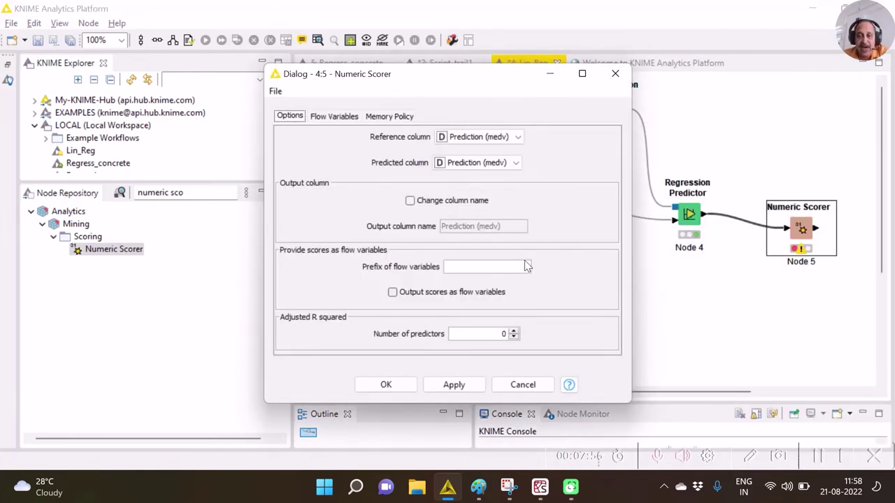
pyautogui.click(497, 137)
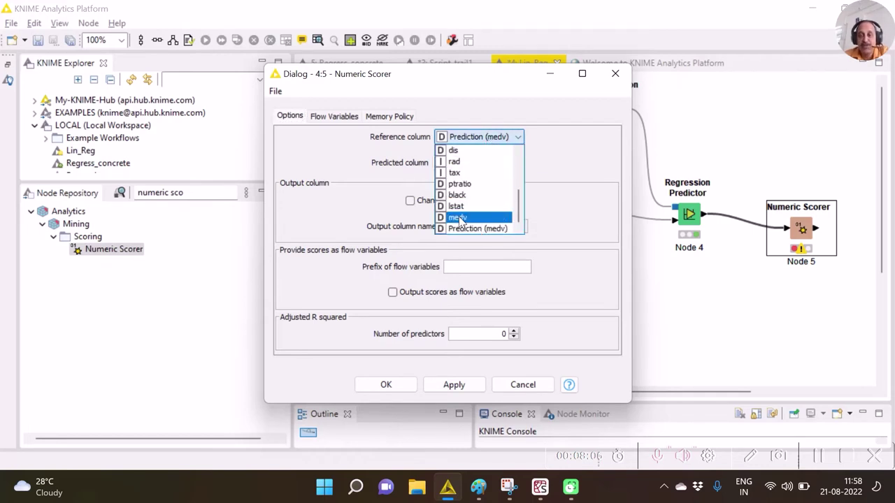
pyautogui.click(498, 216)
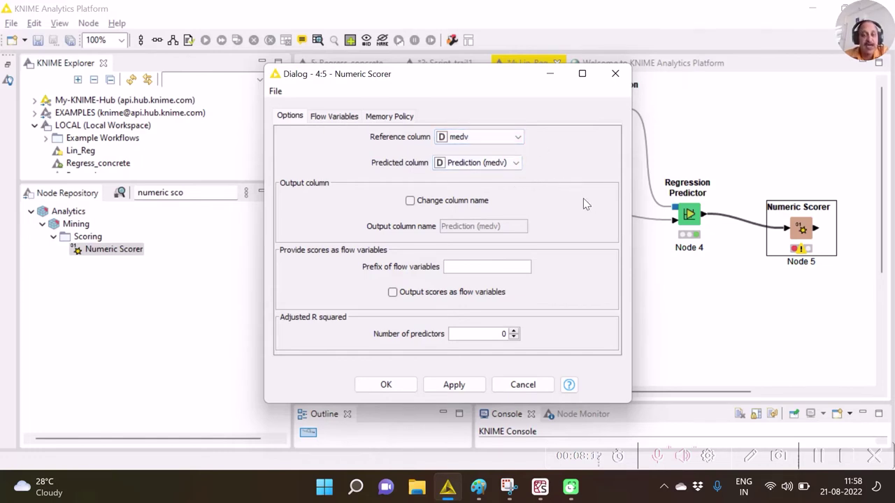
pyautogui.click(386, 385)
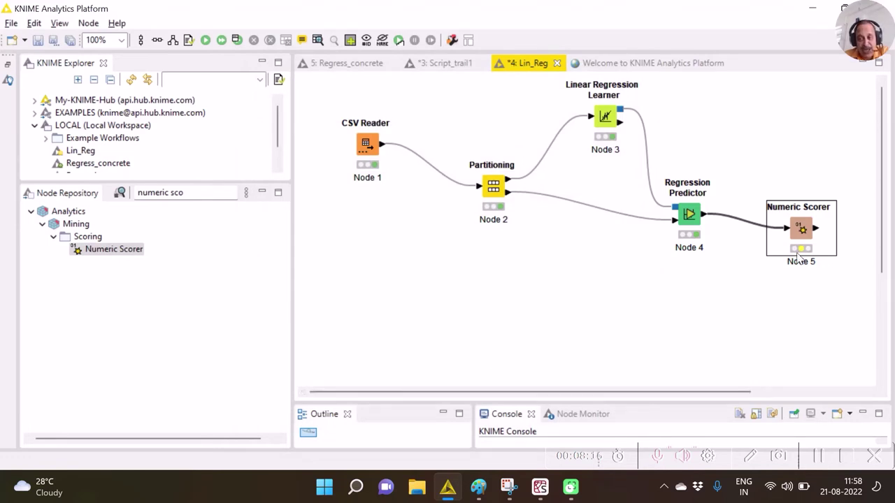
# - Execute the Numeric Scorer node
pyautogui.rightClick(802, 230)
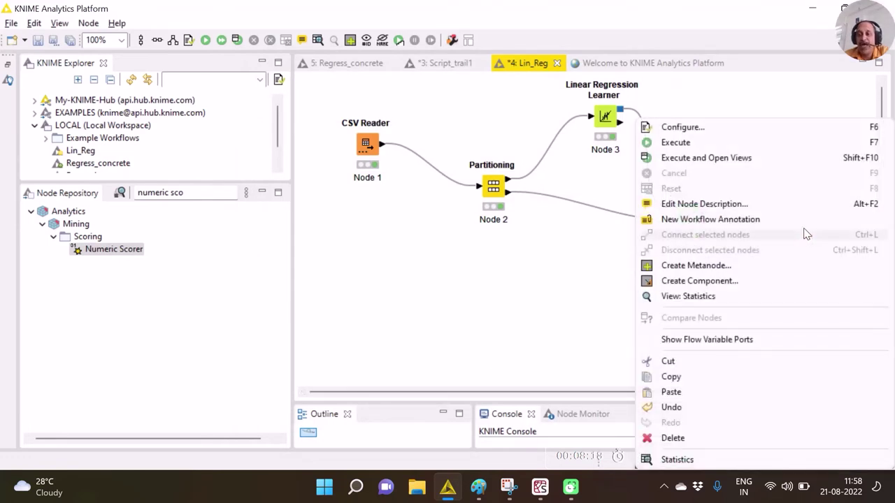
pyautogui.click(559, 315)
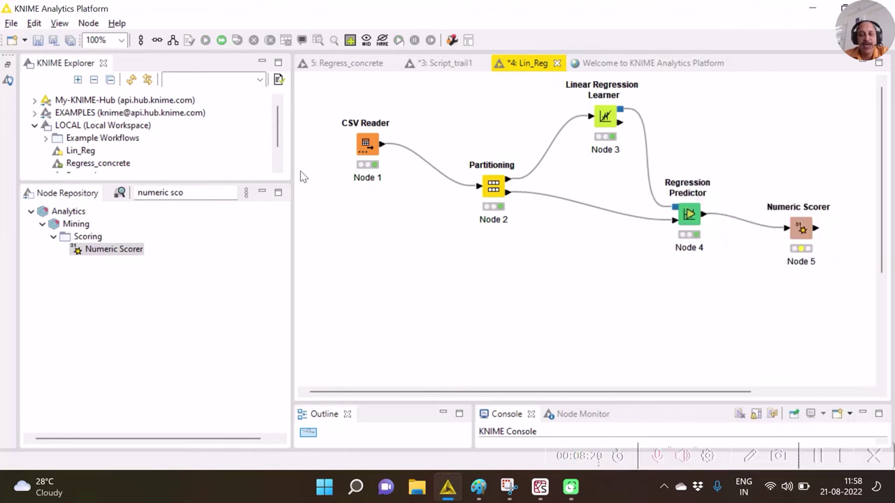
pyautogui.click(222, 41)
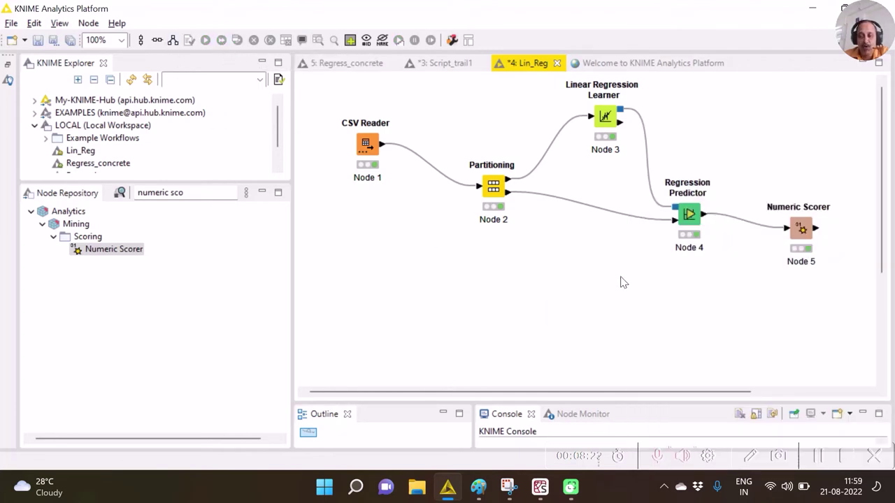
# - View the Numeric Scorer's Statistics table, widen the Row ID column to read the metric names, and close the table
pyautogui.rightClick(813, 233)
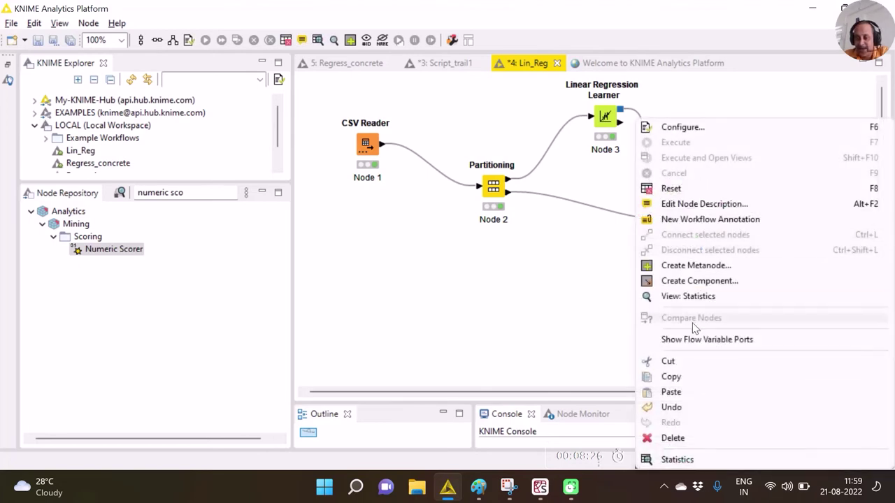
pyautogui.press('Escape')
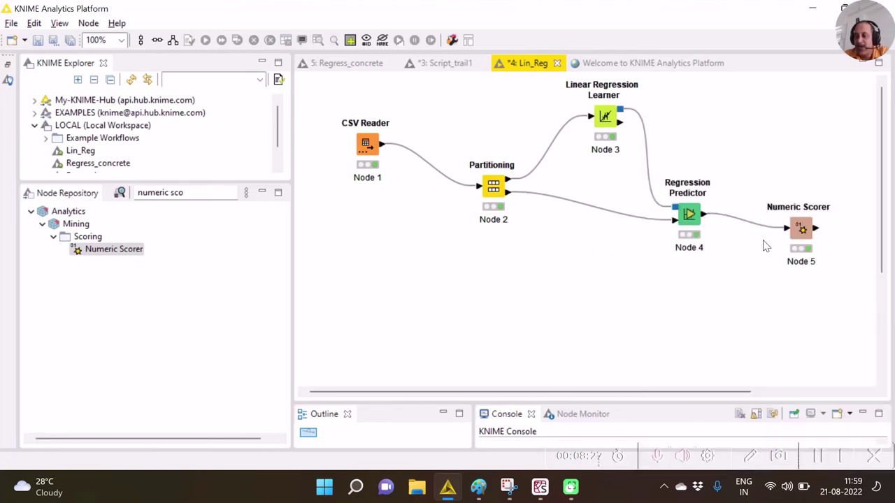
pyautogui.rightClick(802, 233)
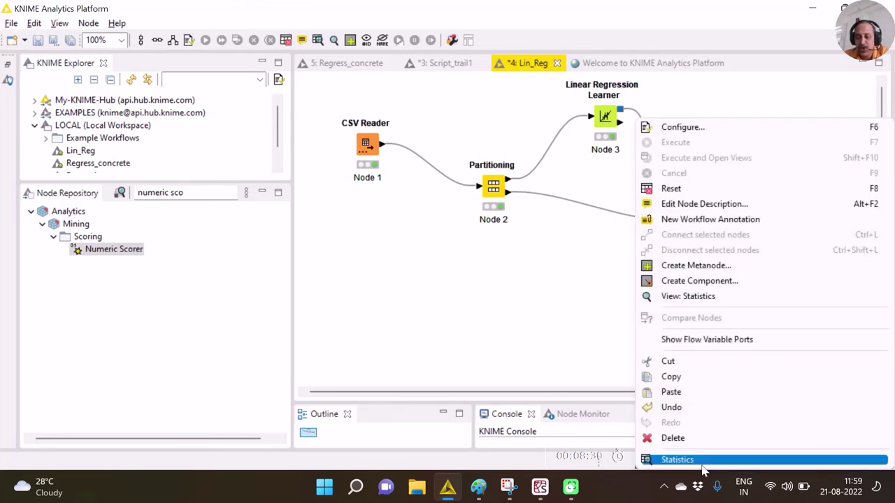
pyautogui.click(677, 460)
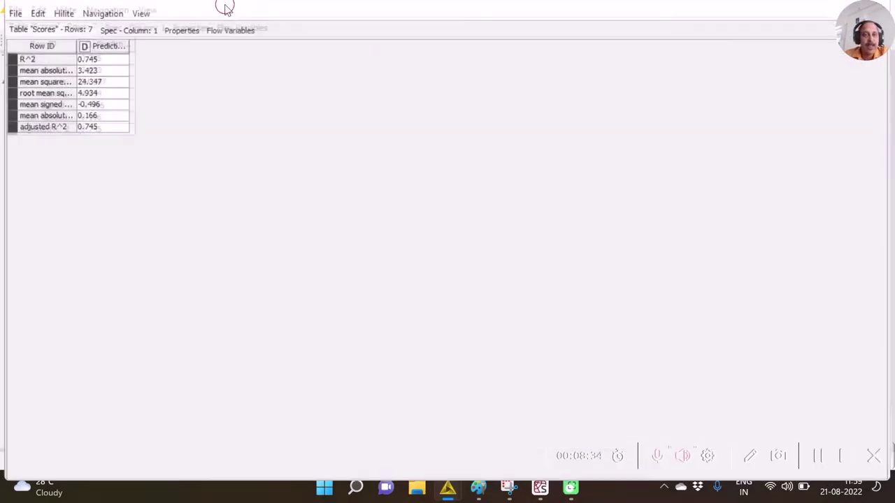
pyautogui.doubleClick(71, 57)
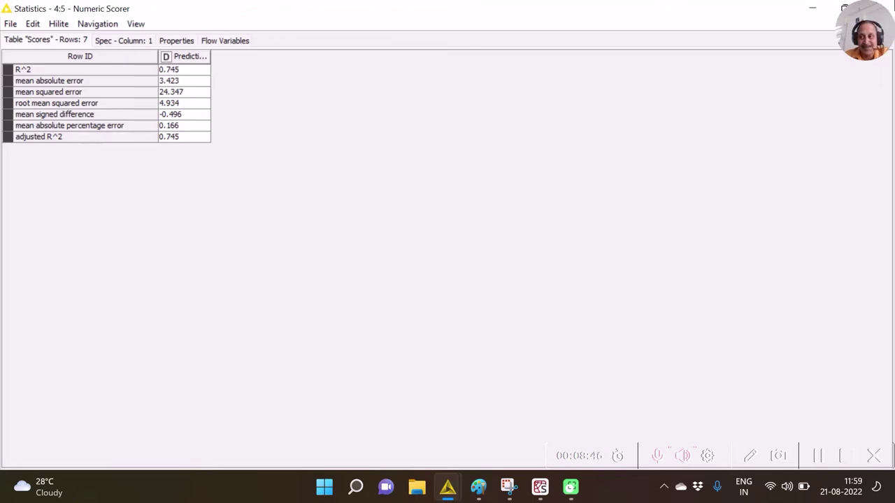
pyautogui.click(889, 5)
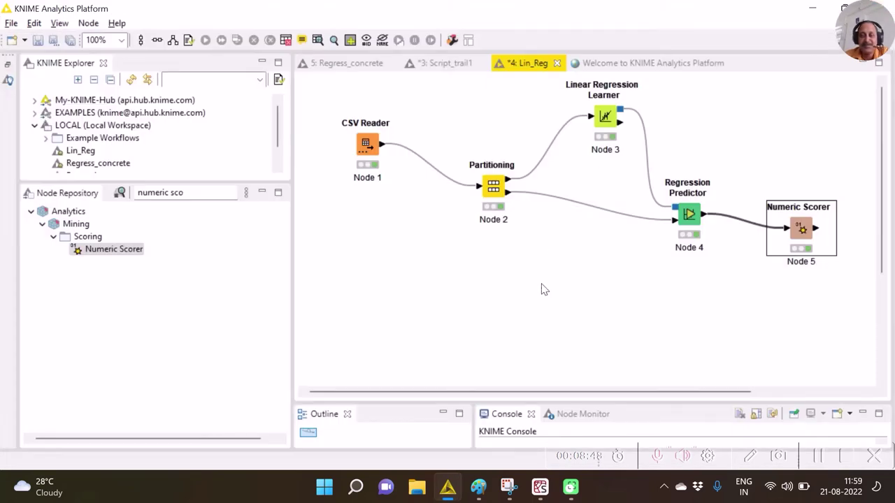
# - Switch to Spyder and run the print lines for mean_squared_error, mean_absolute_error and r2_score of y_test against y_pred
pyautogui.click(537, 484)
pyautogui.click(363, 397)
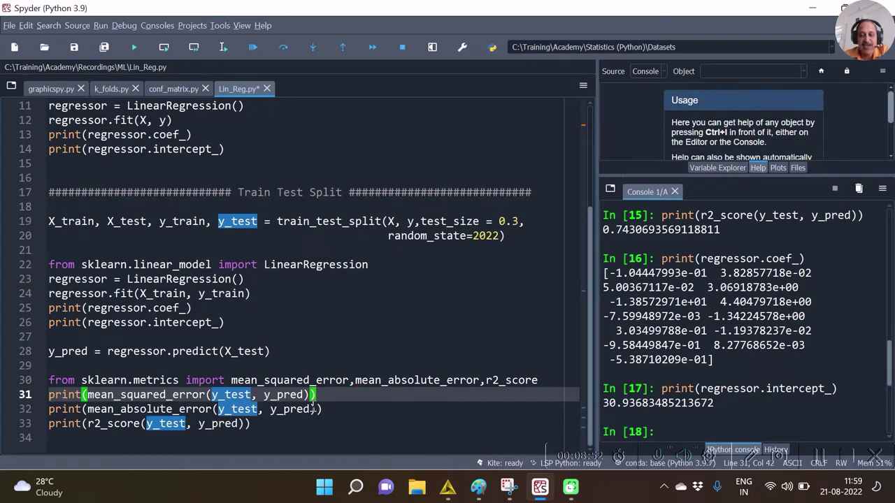
pyautogui.click(224, 43)
pyautogui.click(224, 43)
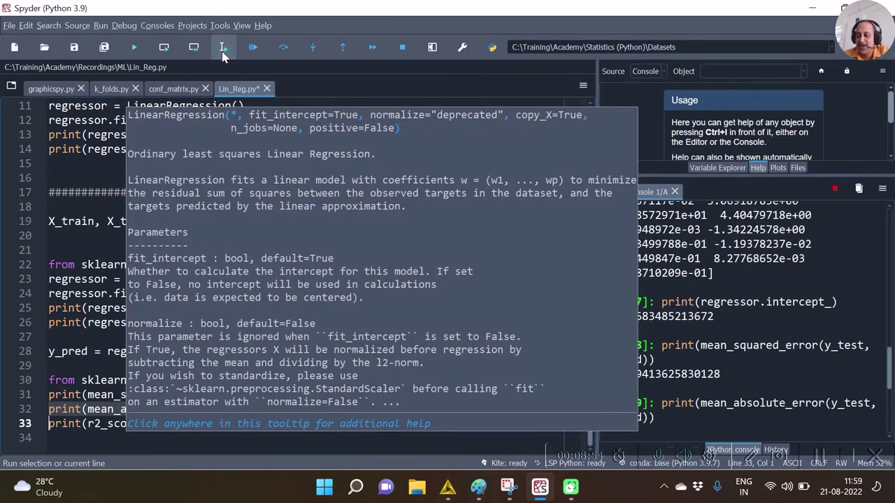
pyautogui.click(223, 43)
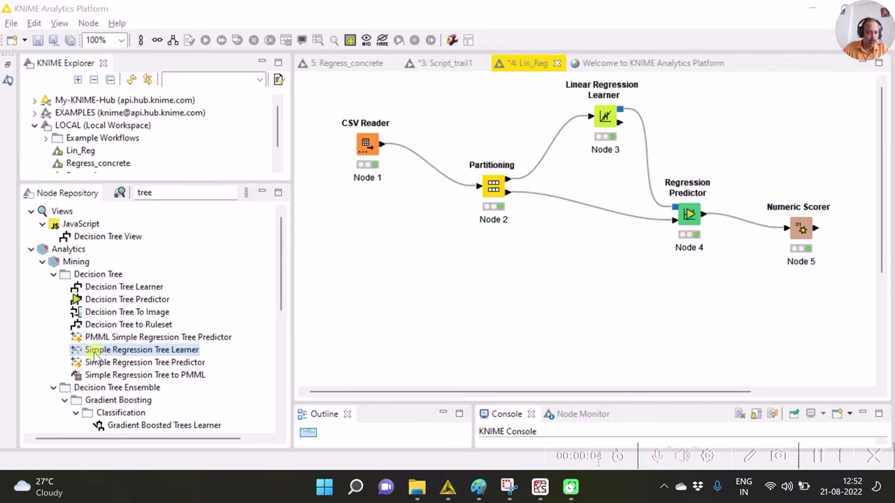
# - Add a Simple Regression Tree Learner to the Lin_Reg workflow and delete the Linear Regression Learner with its connections
pyautogui.moveTo(128, 353); pyautogui.dragTo(606, 281)
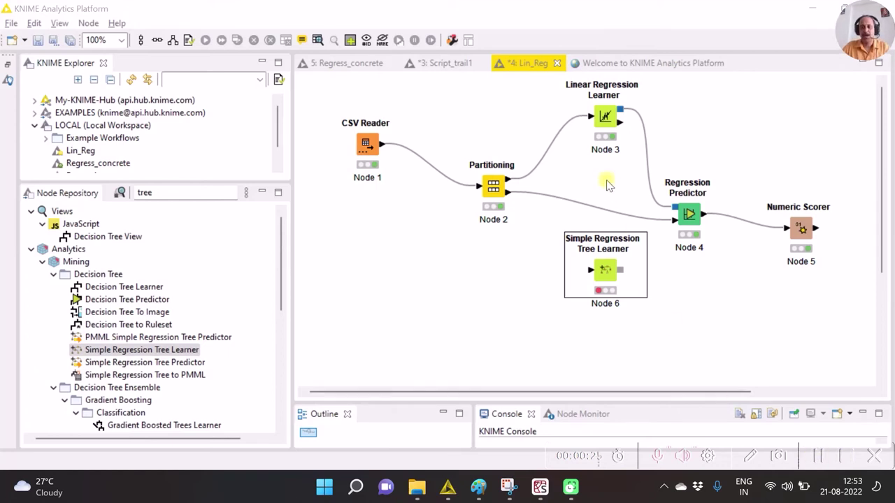
pyautogui.click(608, 116)
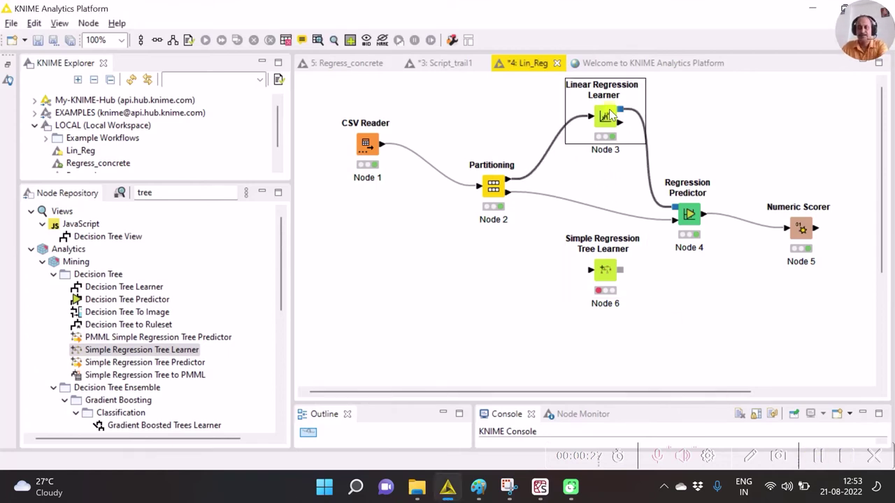
pyautogui.press('Delete')
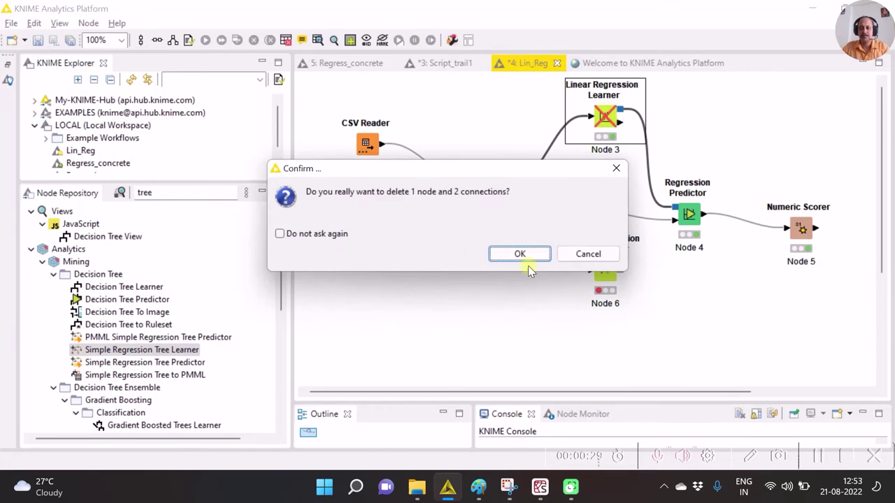
pyautogui.click(519, 254)
# - Connect the Partitioning node's first output to the Simple Regression Tree Learner and place the learner in the deleted learner's spot
pyautogui.click(613, 260)
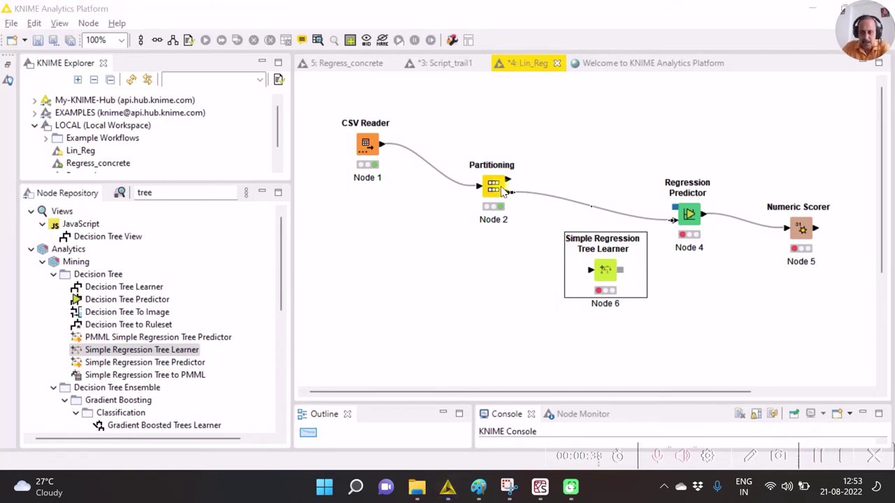
pyautogui.moveTo(509, 184); pyautogui.dragTo(591, 269)
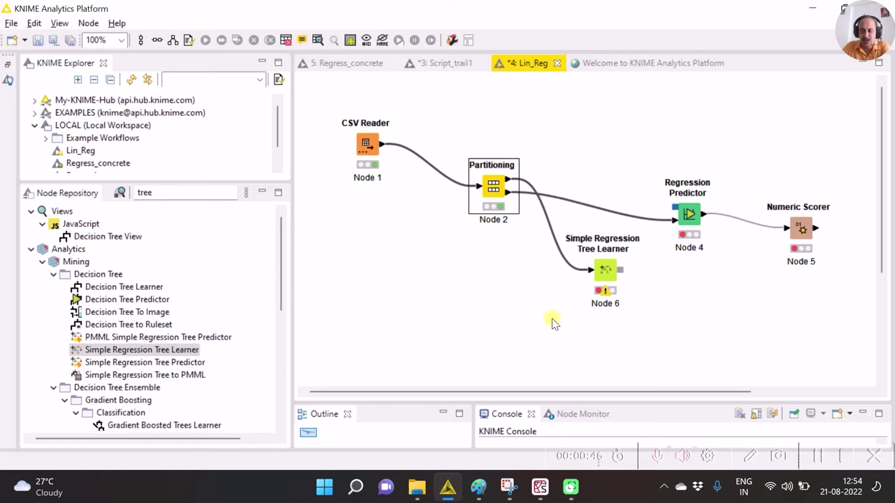
pyautogui.click(822, 461)
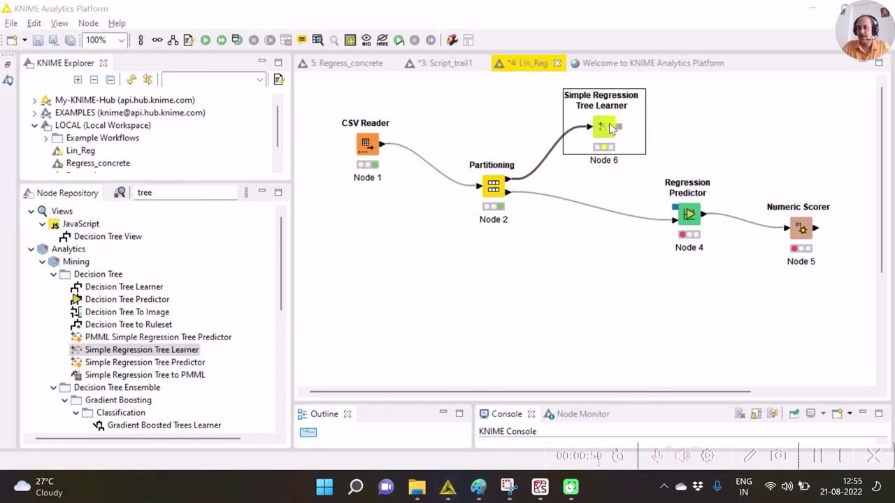
# - Configure the Simple Regression Tree Learner with medv as the target column and all attribute columns included, and execute it
pyautogui.rightClick(607, 128)
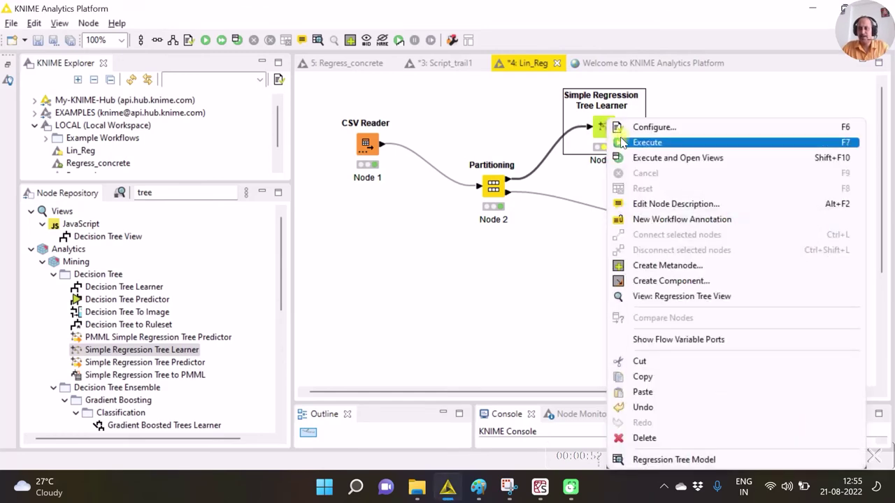
pyautogui.click(633, 127)
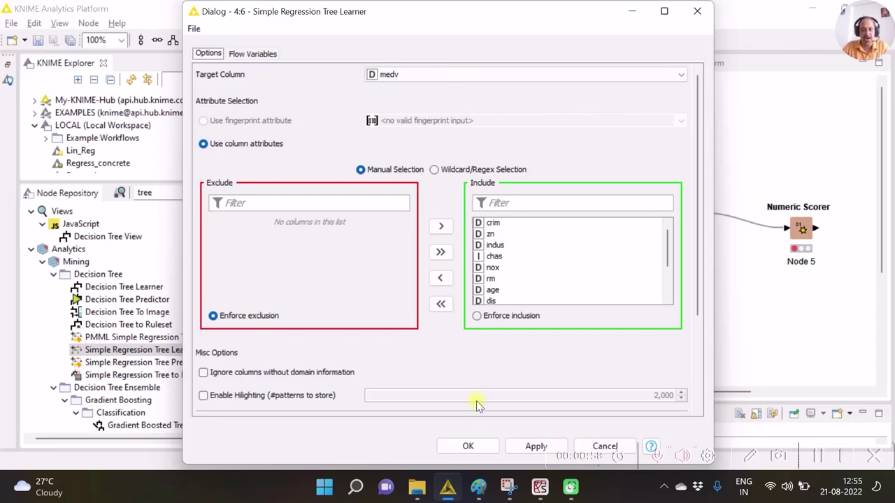
pyautogui.click(466, 446)
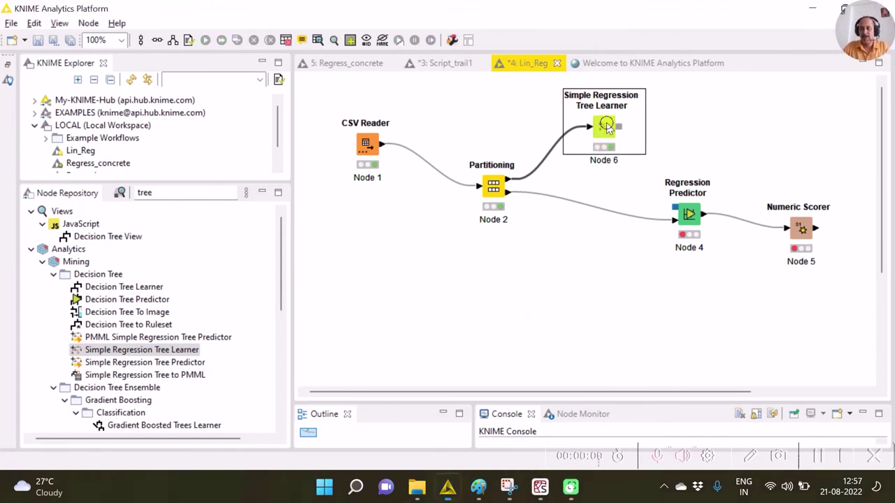
pyautogui.rightClick(606, 122)
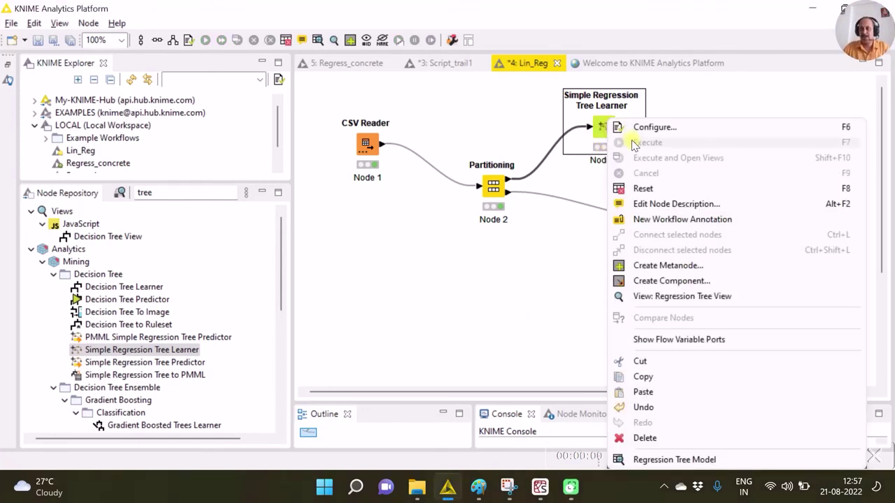
pyautogui.click(589, 144)
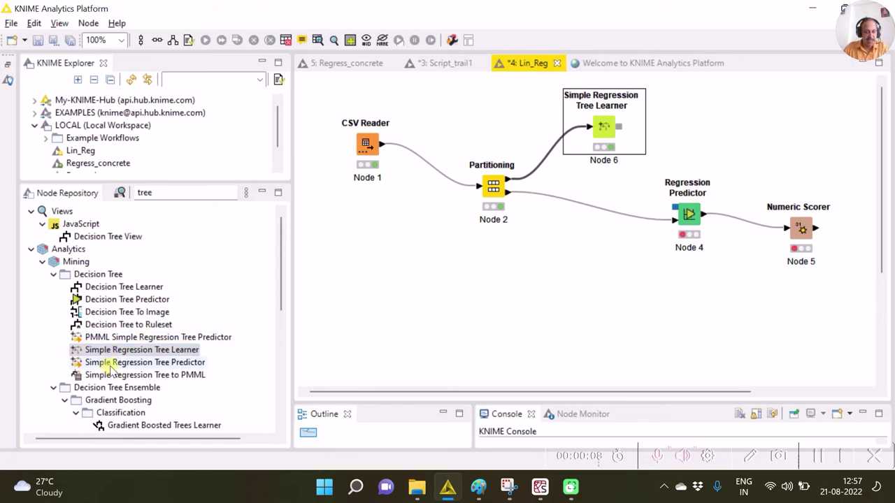
# - Add a Simple Regression Tree Predictor to the workflow and delete the Regression Predictor with its connections
pyautogui.moveTo(110, 369); pyautogui.dragTo(666, 301)
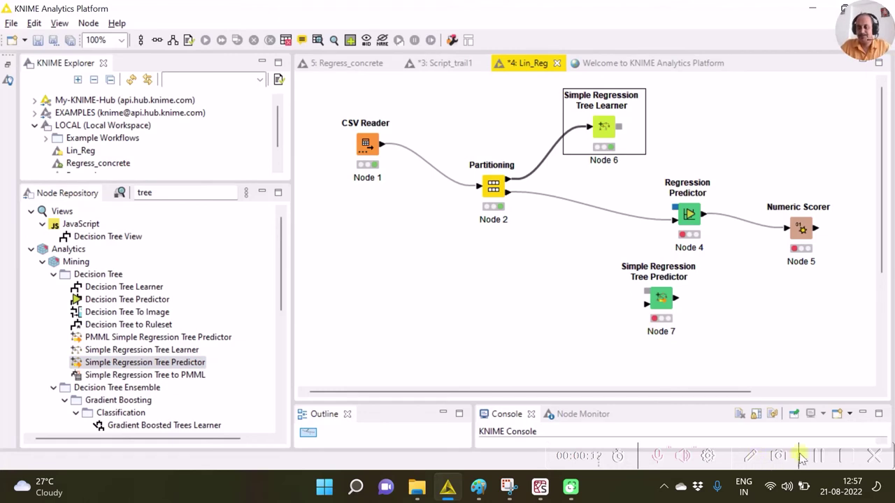
pyautogui.click(689, 216)
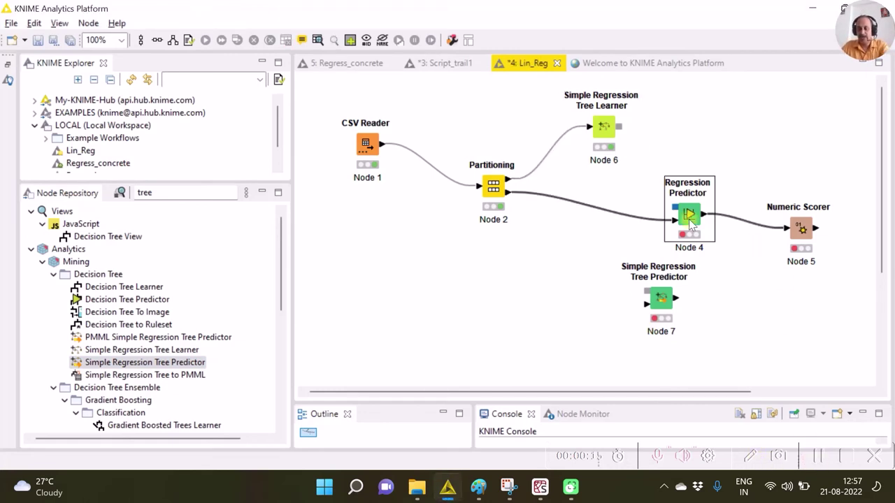
pyautogui.press('Delete')
pyautogui.click(516, 254)
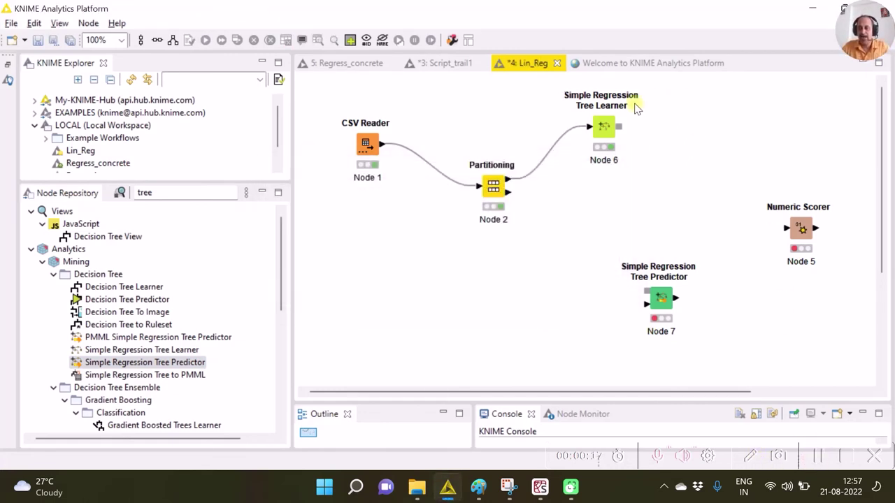
# - Place the Simple Regression Tree Predictor before the Numeric Scorer and connect the tree learner's model and the second partition to its inputs
pyautogui.click(643, 266)
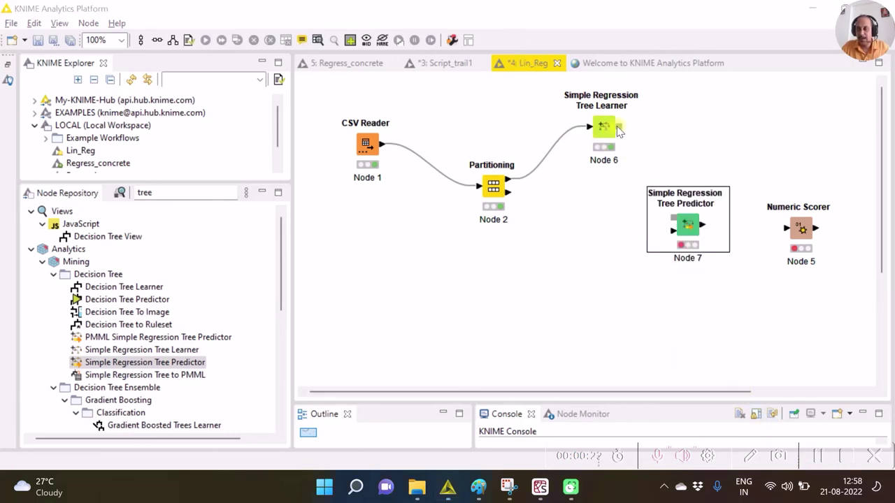
pyautogui.moveTo(618, 128); pyautogui.dragTo(674, 219)
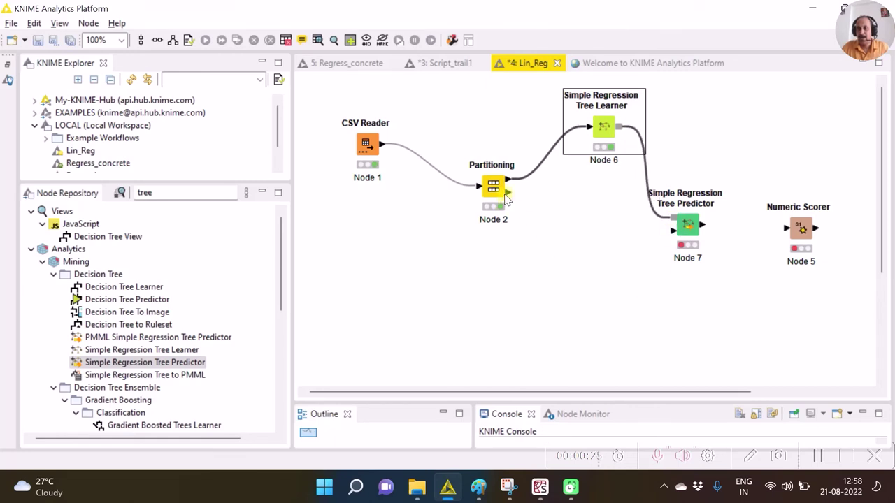
pyautogui.moveTo(506, 198); pyautogui.dragTo(673, 229)
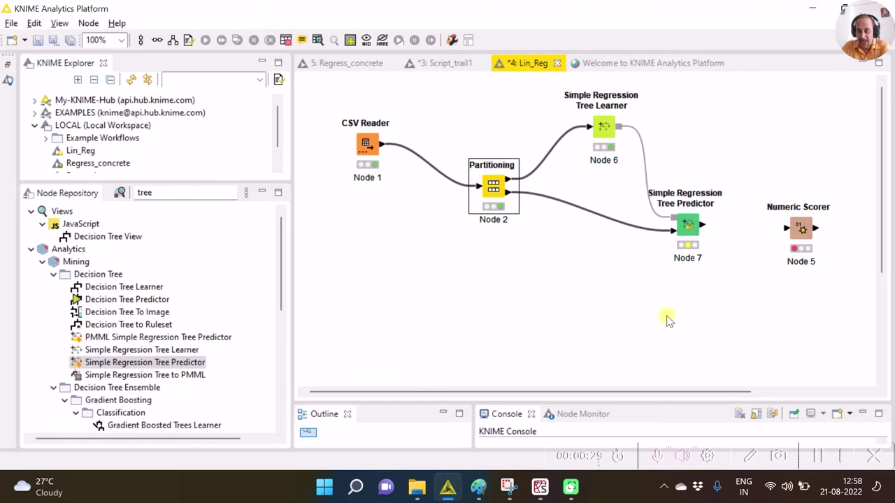
# - Execute the Simple Regression Tree Predictor and view its predicted output table
pyautogui.rightClick(687, 224)
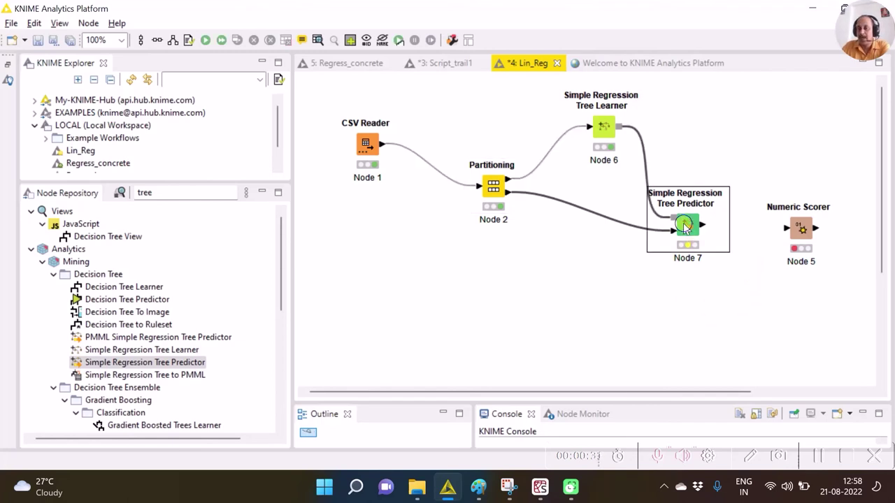
pyautogui.click(678, 158)
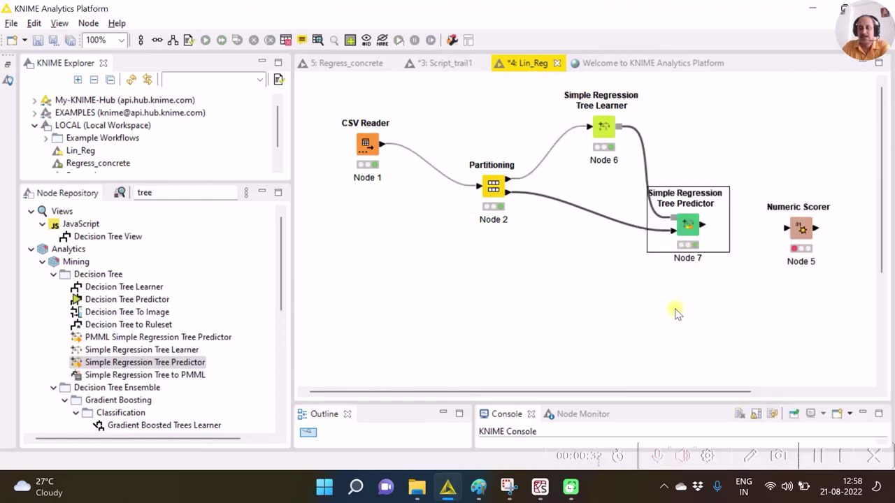
pyautogui.rightClick(694, 231)
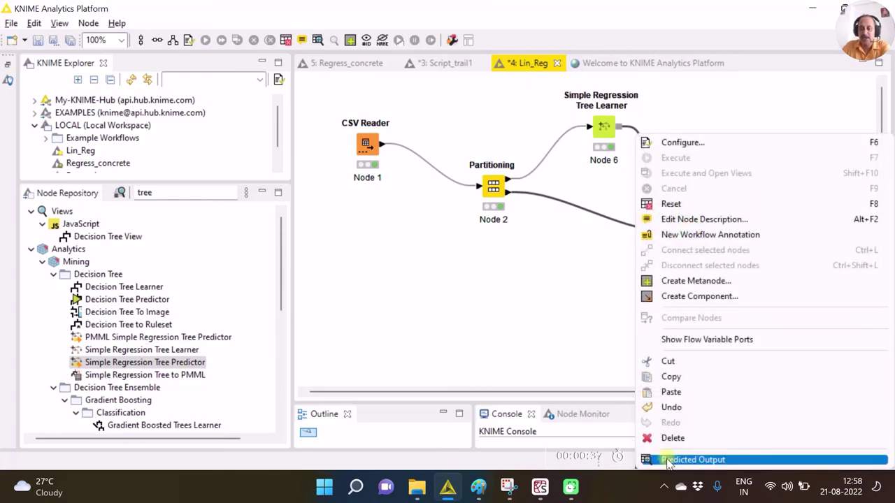
pyautogui.click(692, 460)
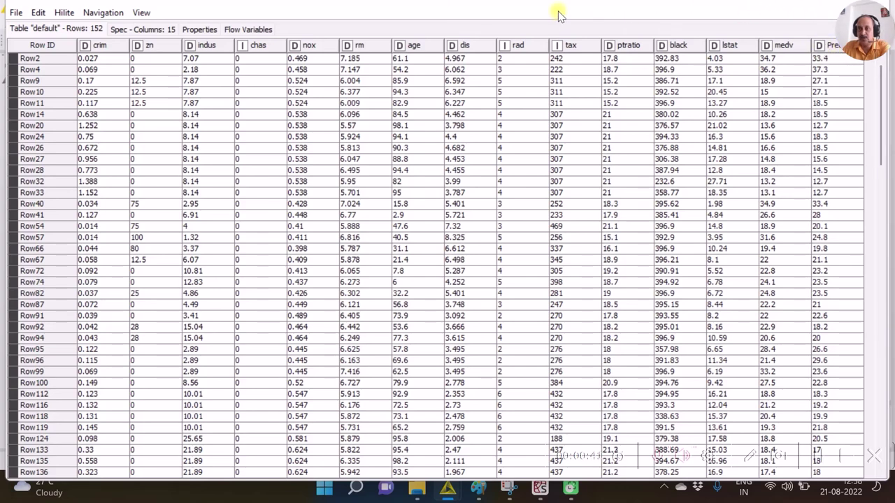
pyautogui.click(886, 4)
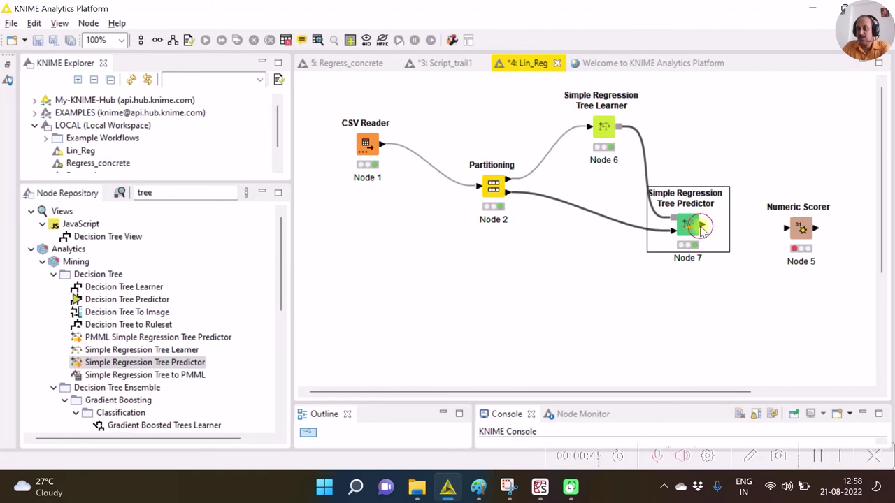
# - Connect the Simple Regression Tree Predictor's output to the Numeric Scorer and configure it with medv as reference and Prediction (medv) as predicted column
pyautogui.moveTo(703, 228); pyautogui.dragTo(789, 228)
pyautogui.rightClick(801, 228)
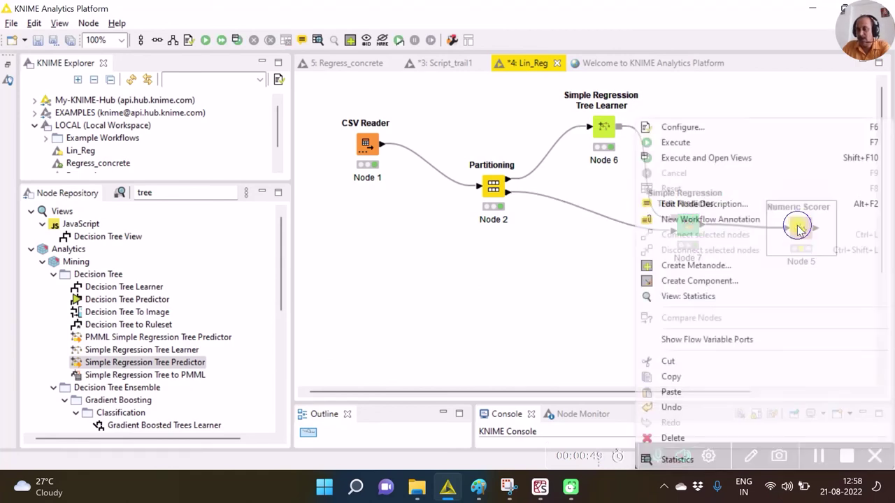
pyautogui.click(676, 129)
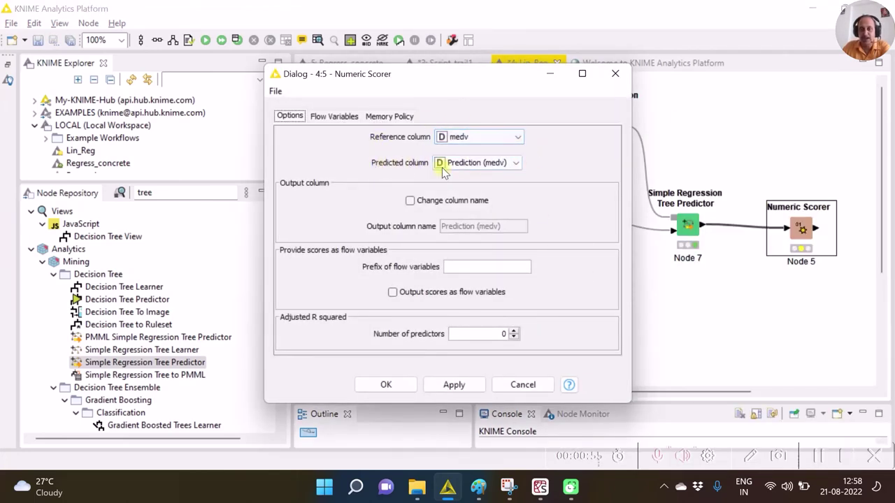
pyautogui.click(387, 385)
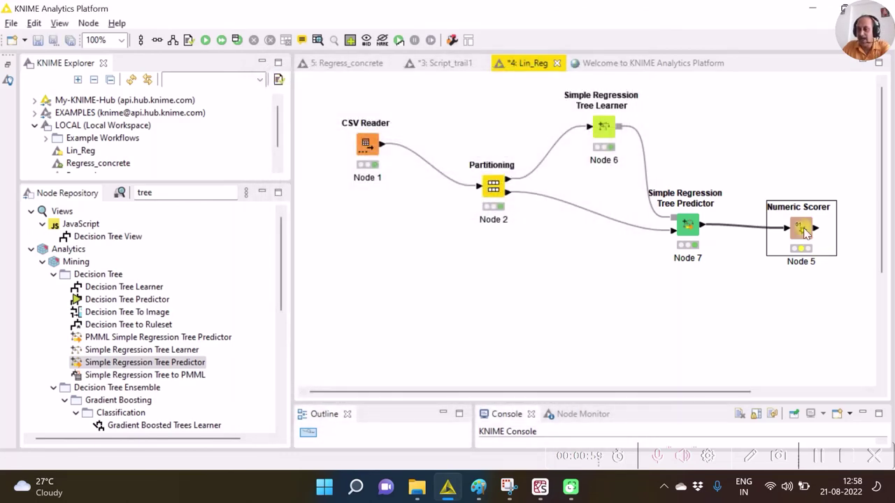
# - Execute the Numeric Scorer, view its statistics for the regression tree, and close the view
pyautogui.rightClick(801, 228)
pyautogui.click(682, 157)
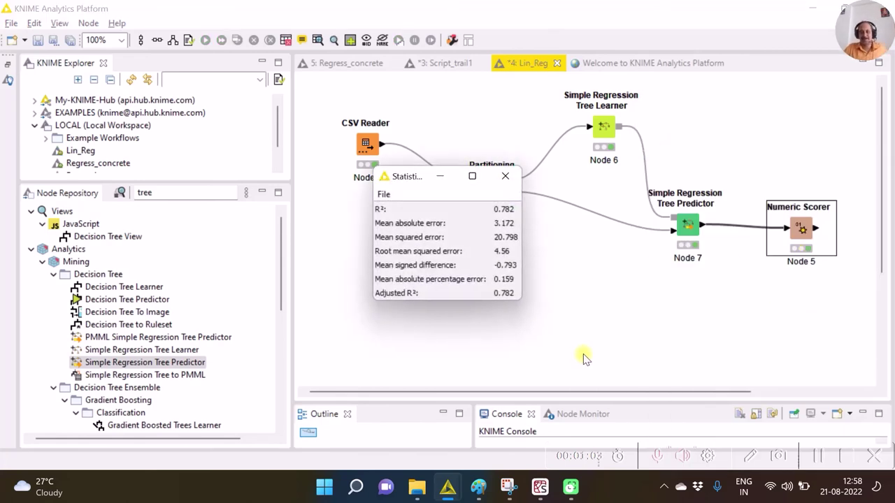
pyautogui.click(505, 176)
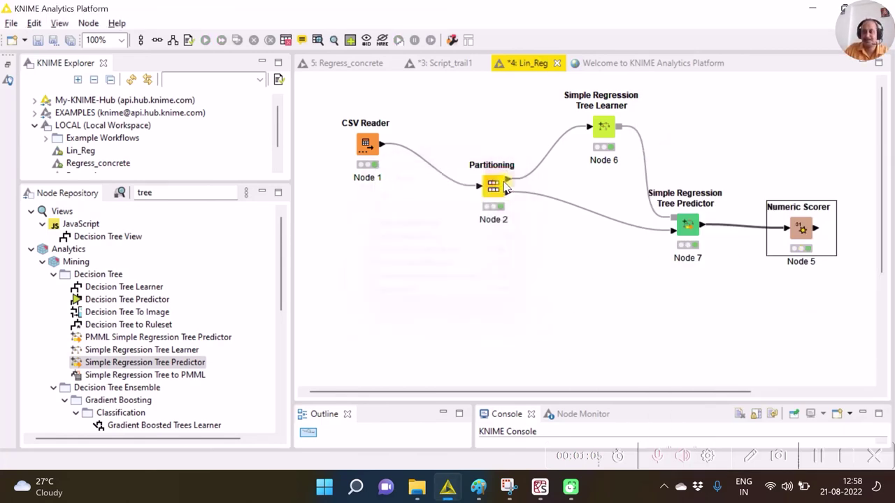
pyautogui.click(816, 455)
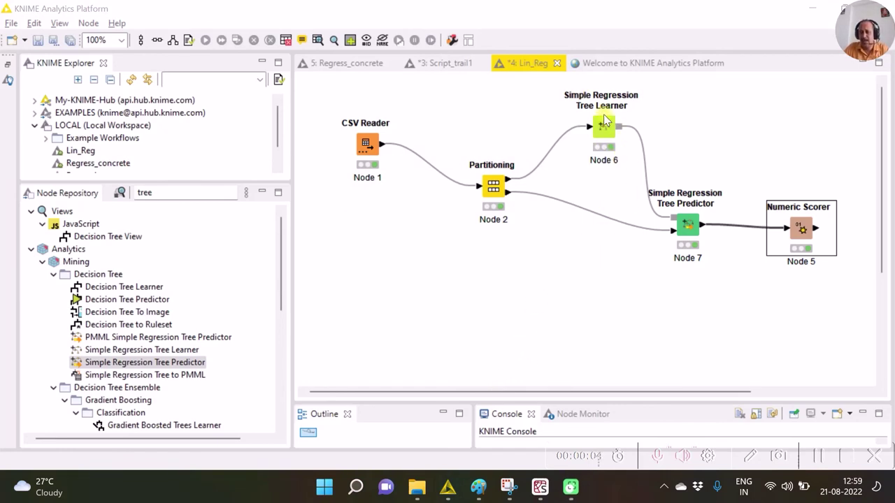
# - Add a Gradient Boosted Trees Learner (Regression) and a Gradient Boosted Trees Predictor (Regression) to the workflow
pyautogui.click(164, 196)
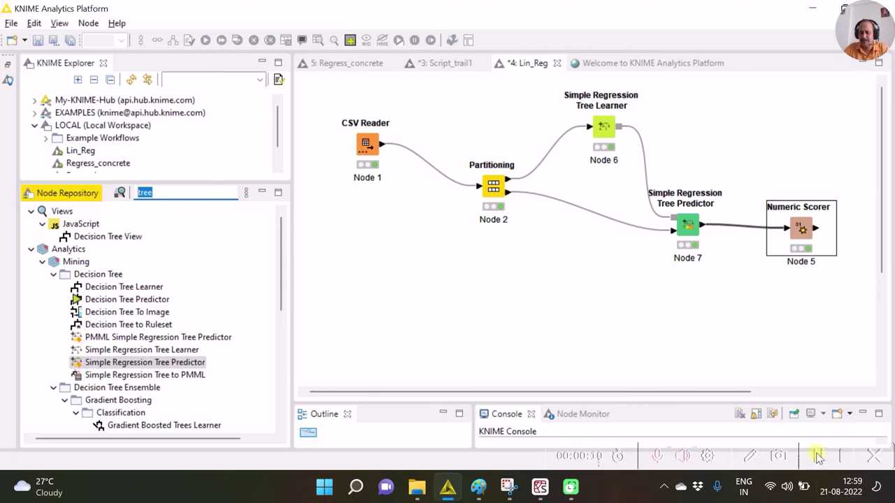
pyautogui.scroll(-3, 199, 356)
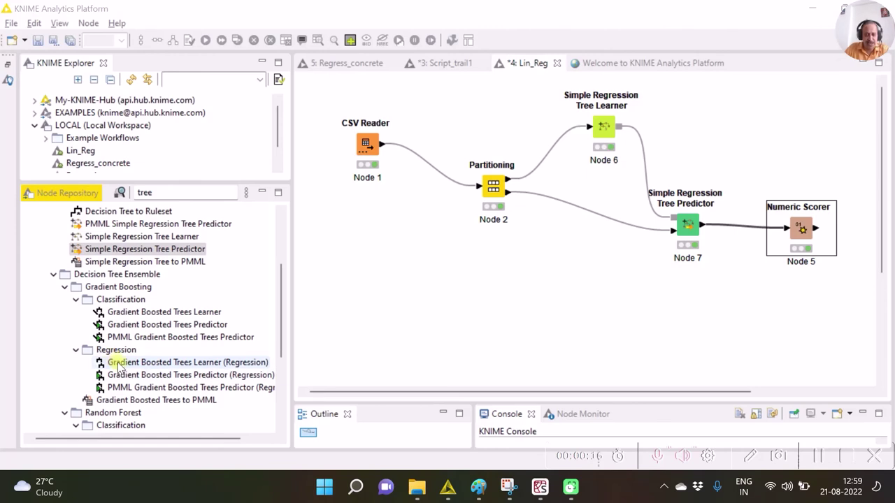
pyautogui.moveTo(117, 369); pyautogui.dragTo(529, 281)
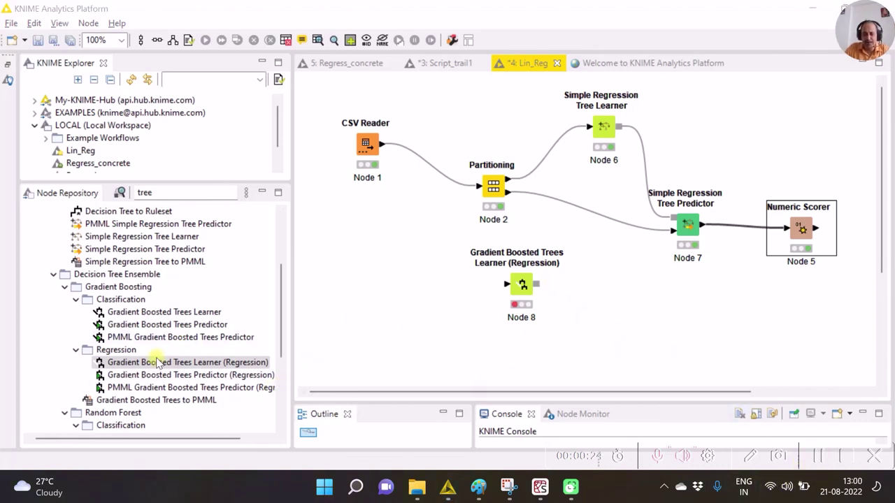
pyautogui.moveTo(162, 375); pyautogui.dragTo(702, 326)
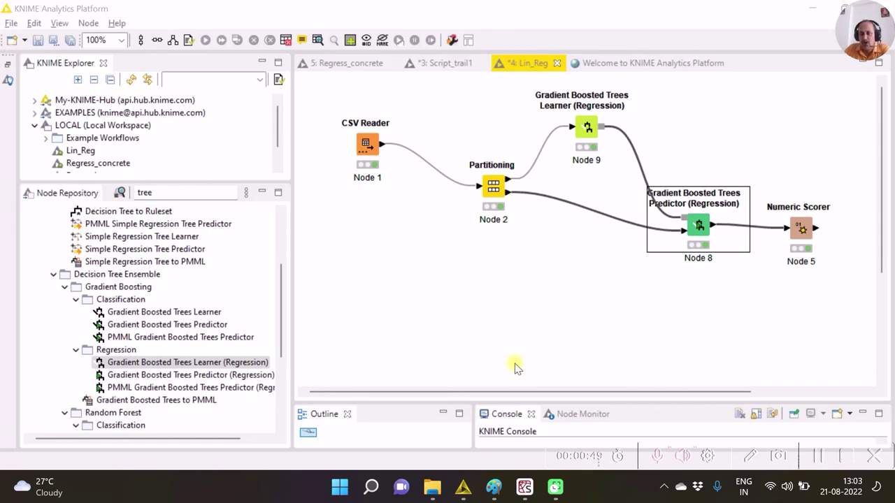
# - Open the Numeric Scorer's statistics table to examine the scores of the gradient boosted trees model
pyautogui.rightClick(802, 225)
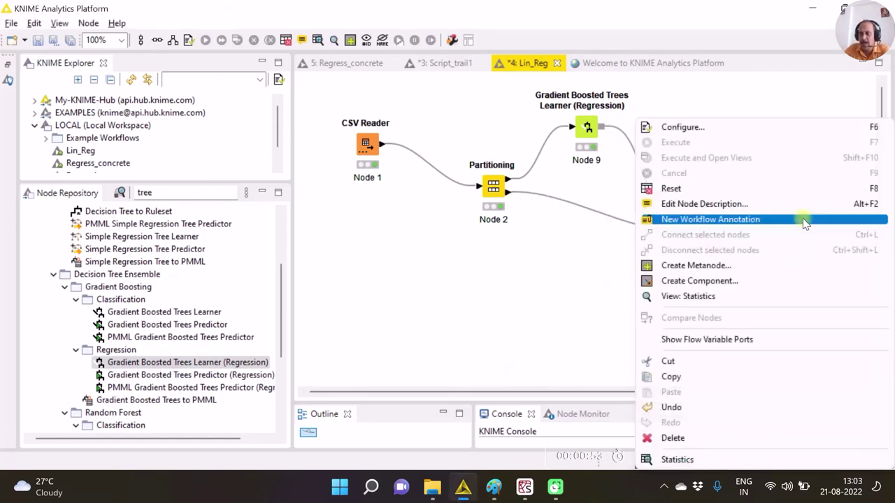
pyautogui.click(674, 459)
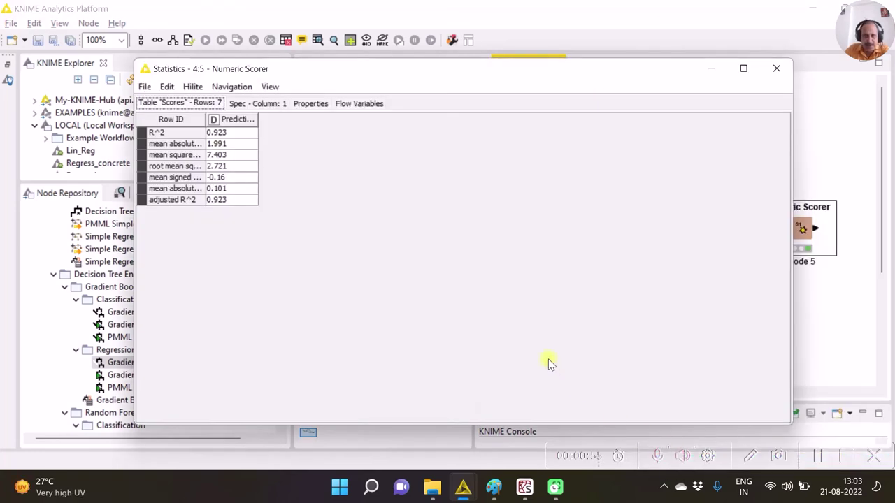